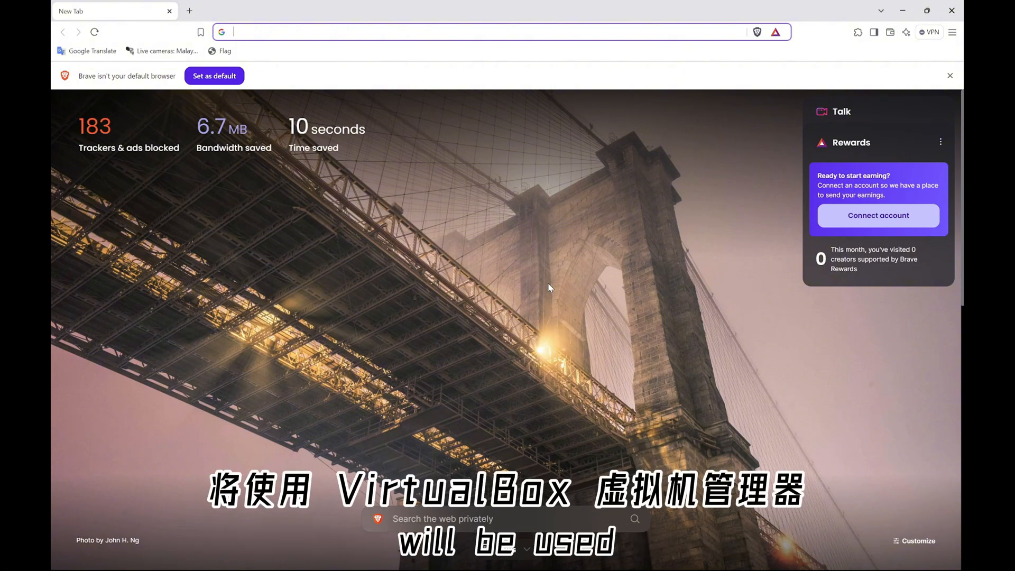
Download the VirtualBox 7.1.4 installer for Windows hosts from virtualbox.org and check its progress
type("virtualbox")
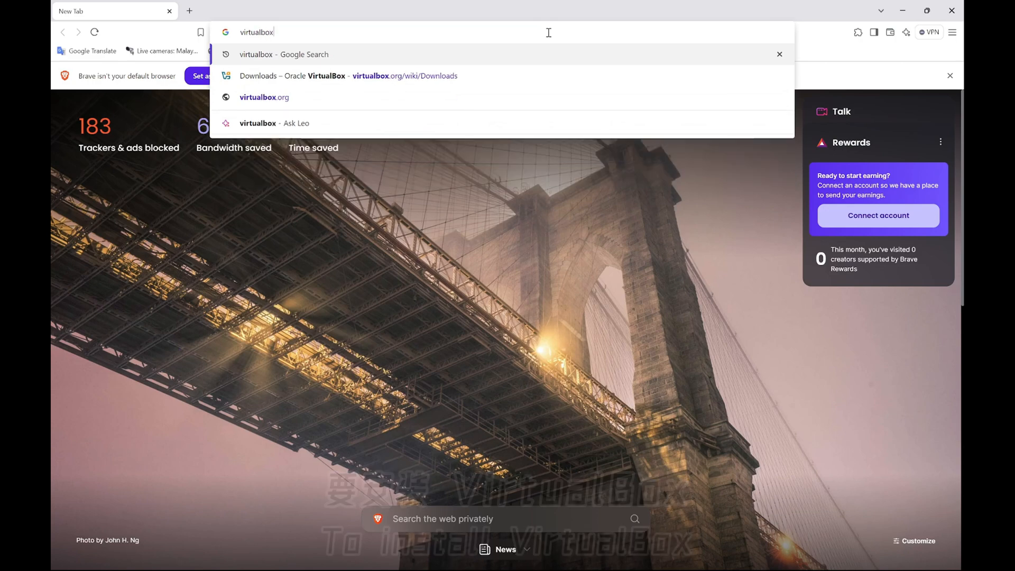
key("Return")
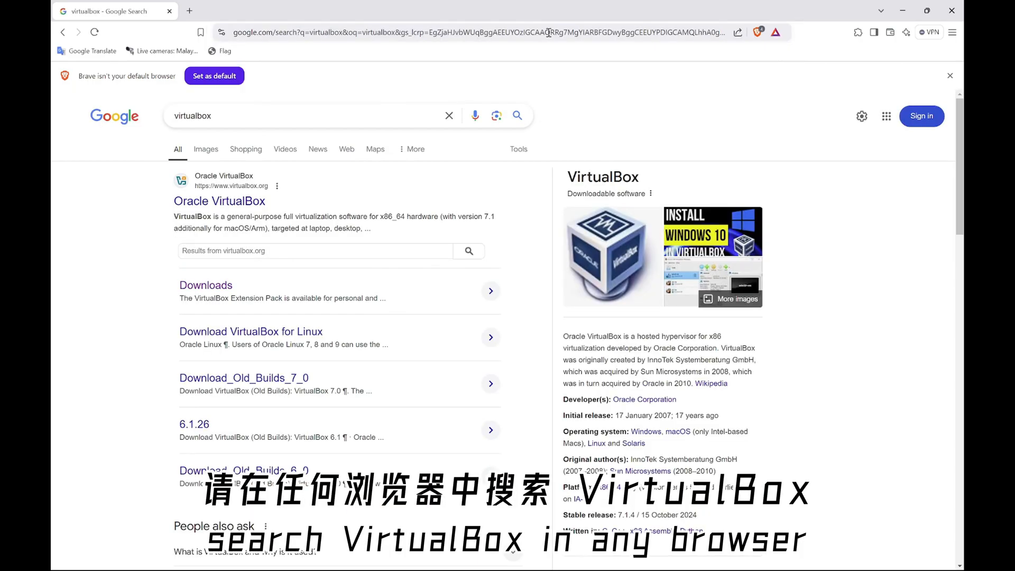
left_click(205, 286)
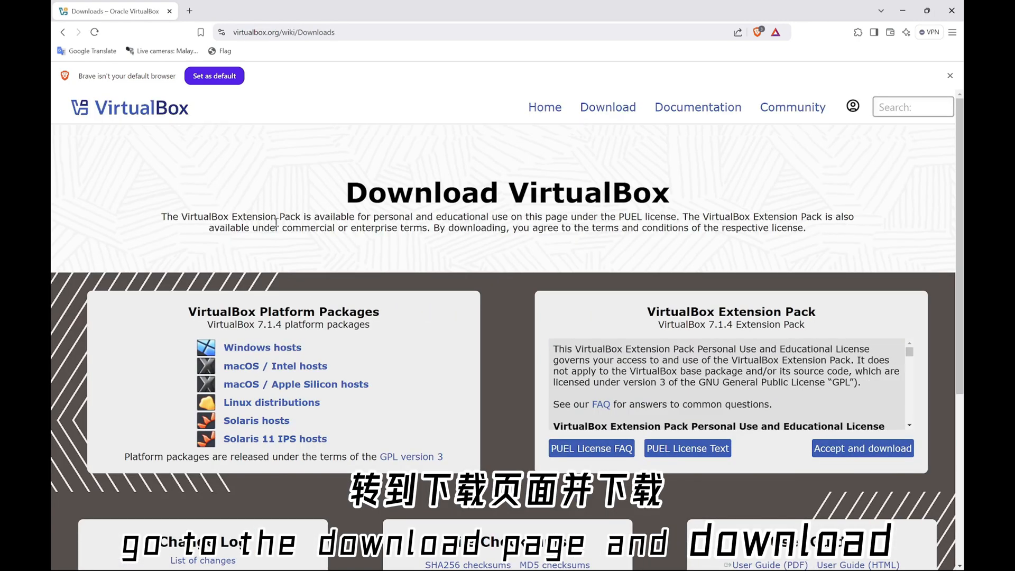
left_click(280, 348)
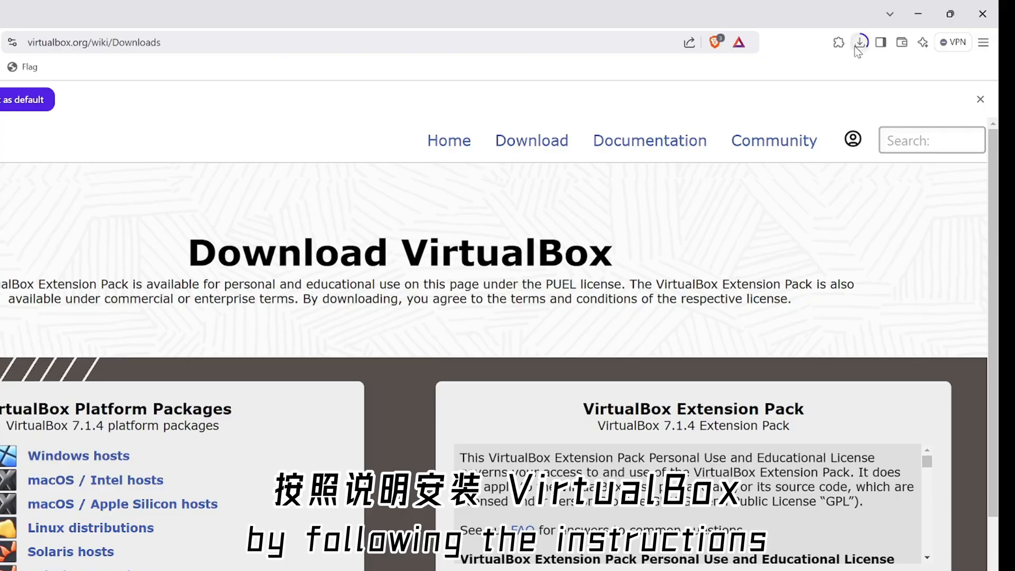
left_click(857, 33)
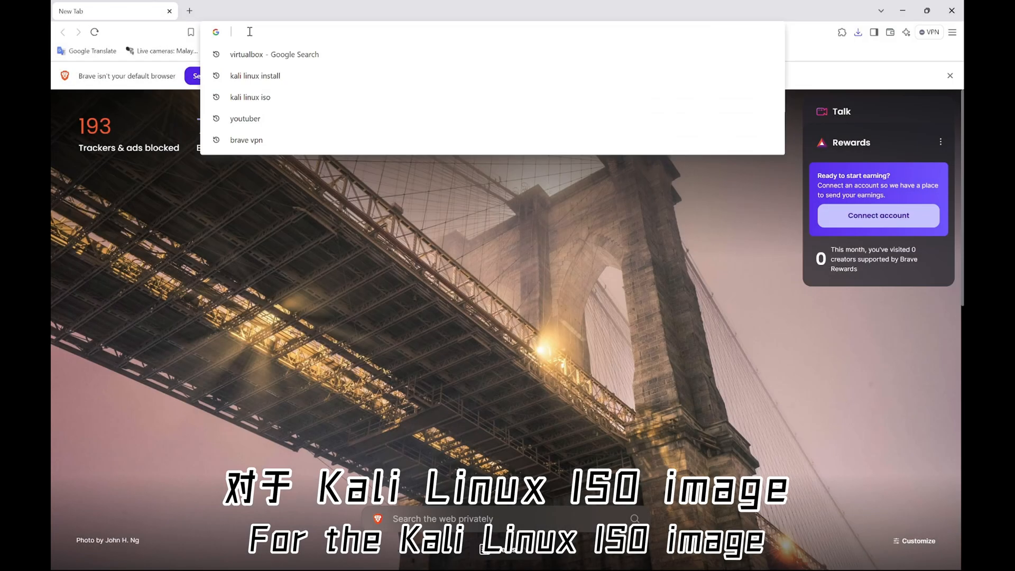
Download the 64-bit Kali Linux 2024.3 installer ISO from kali.org's Installer Images section
type("kali linux ")
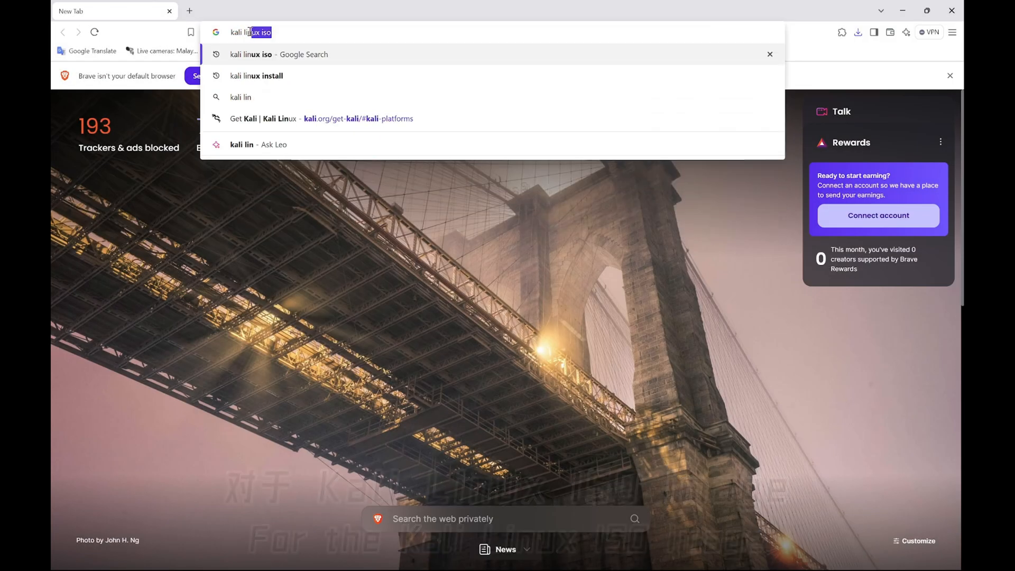
type("iso")
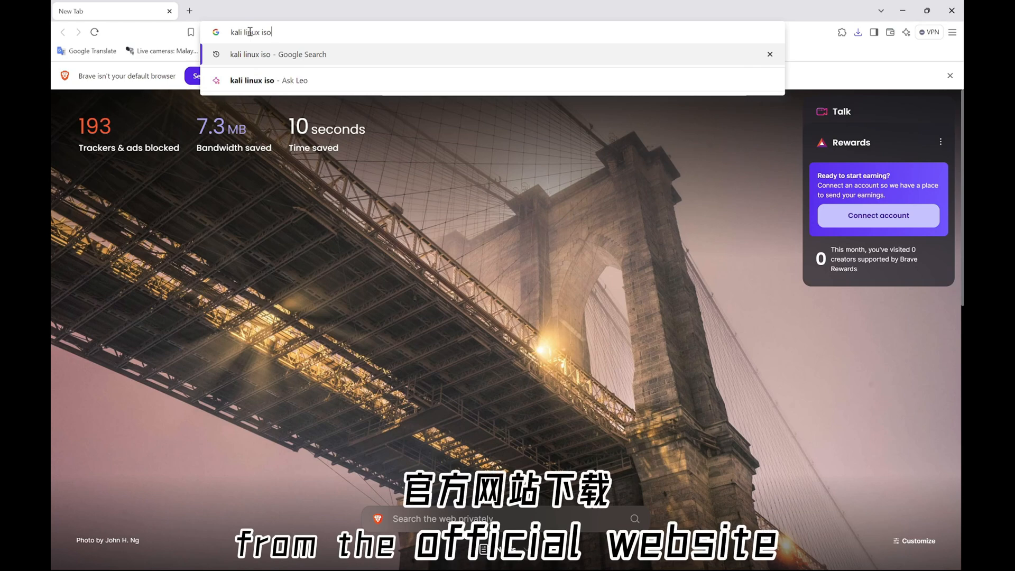
key("Return")
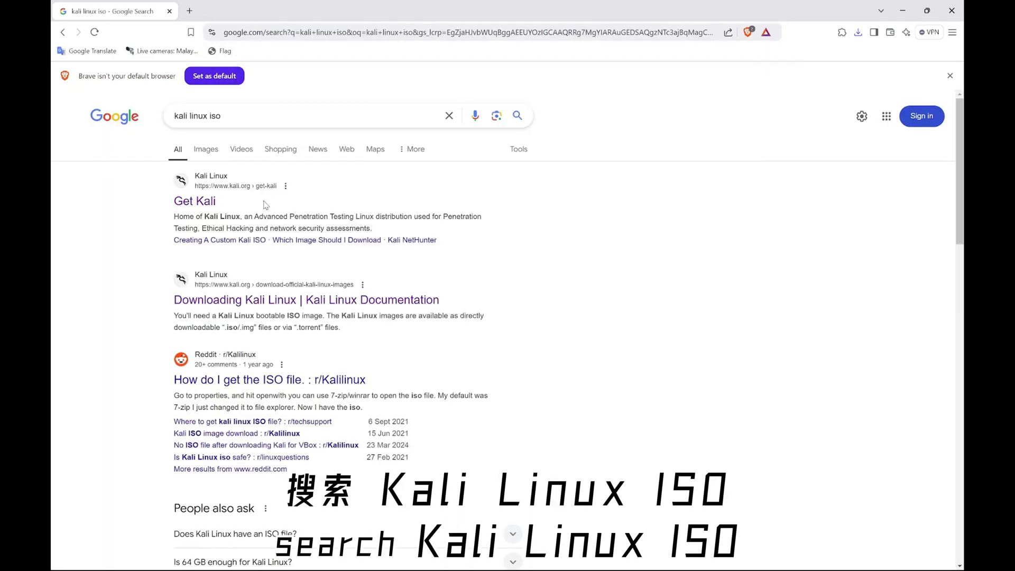
left_click(209, 202)
scroll(386, 264, "down", 2)
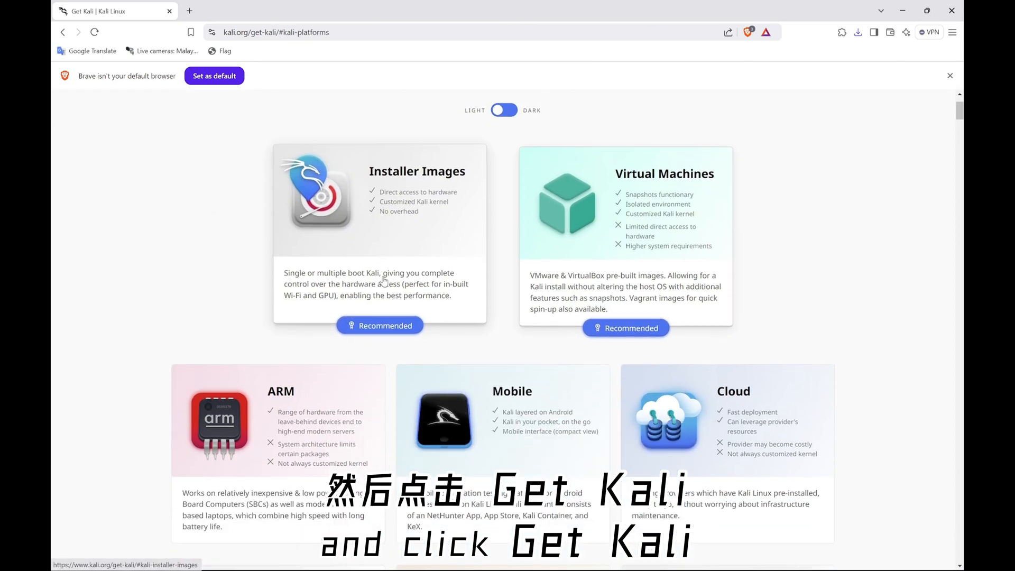
left_click(388, 316)
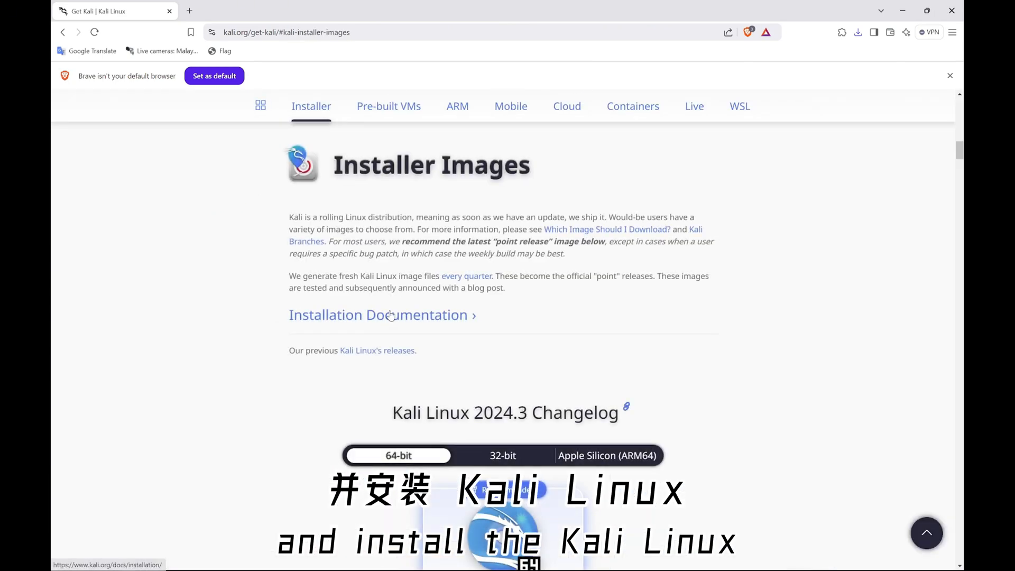
scroll(391, 312, "down", 4)
scroll(398, 304, "down", 1)
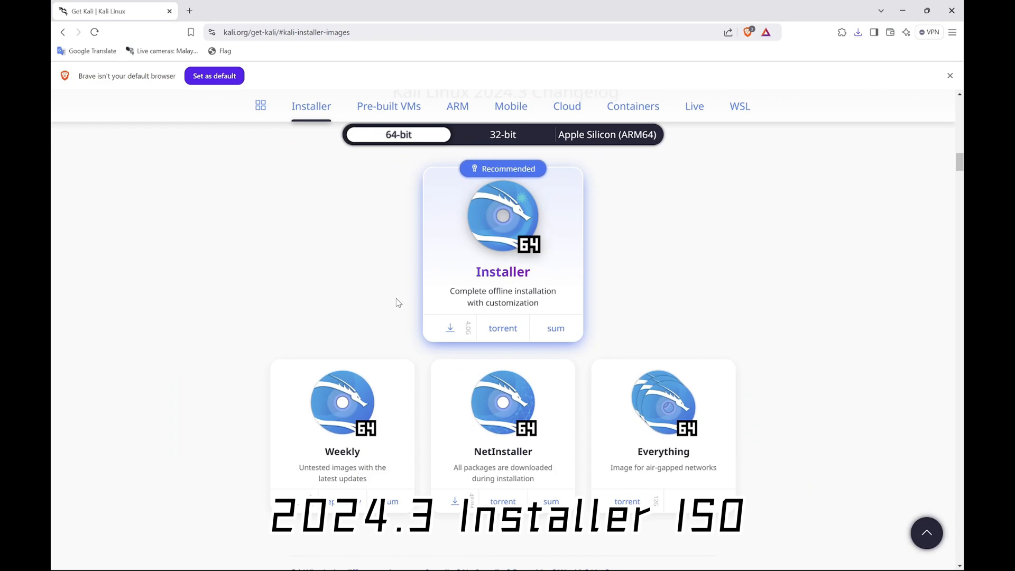
left_click(449, 327)
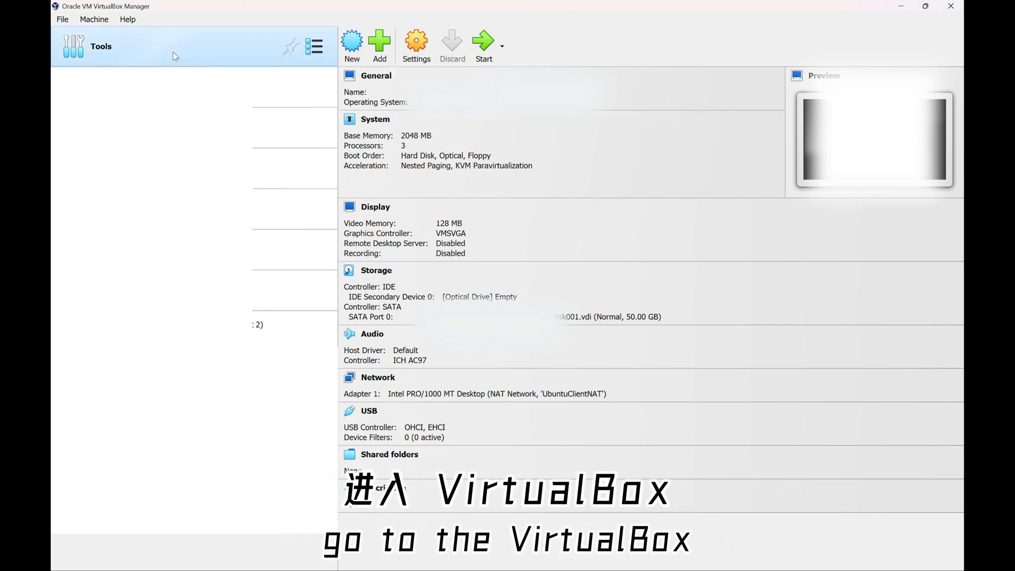
Start a new VM named Kali that uses the Kali 2024.3 installer ISO
left_click(106, 21)
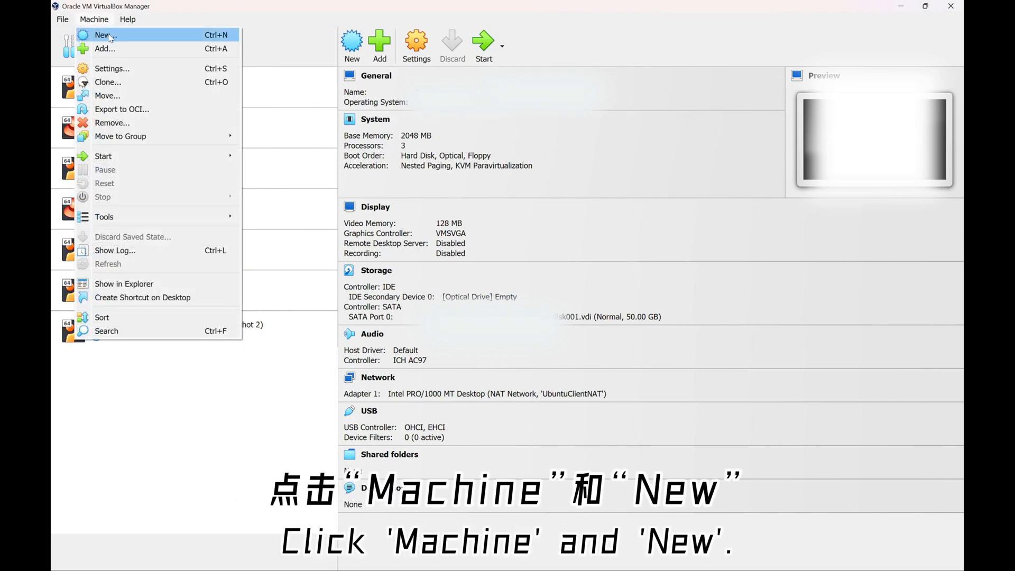
left_click(110, 37)
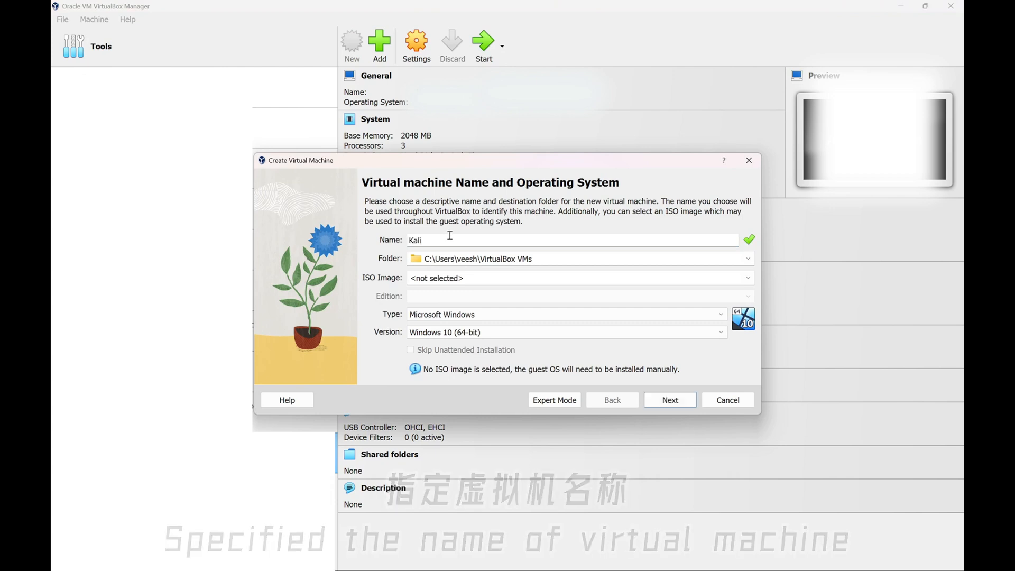
left_click(687, 278)
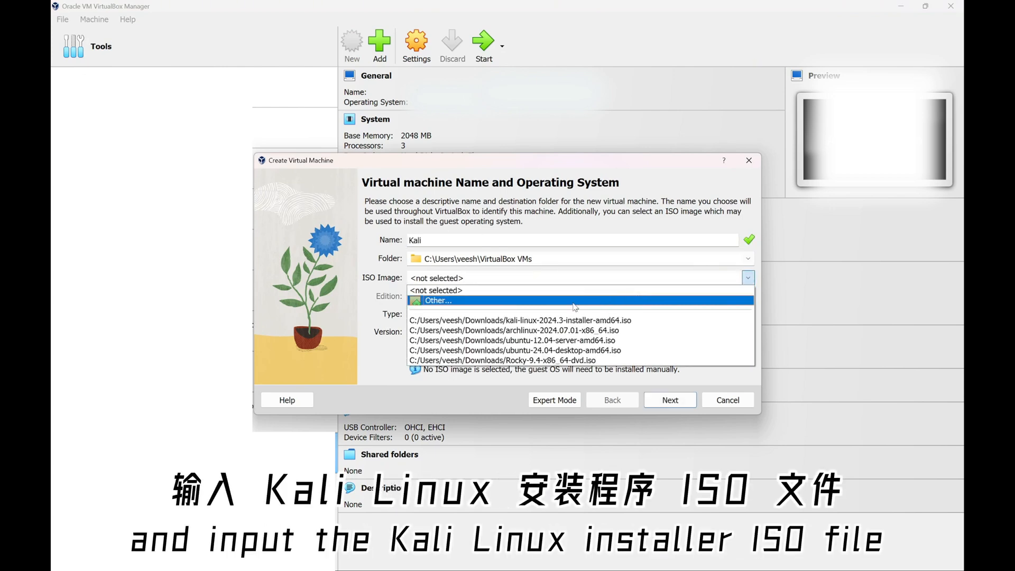
left_click(576, 301)
left_click(476, 265)
left_click(620, 431)
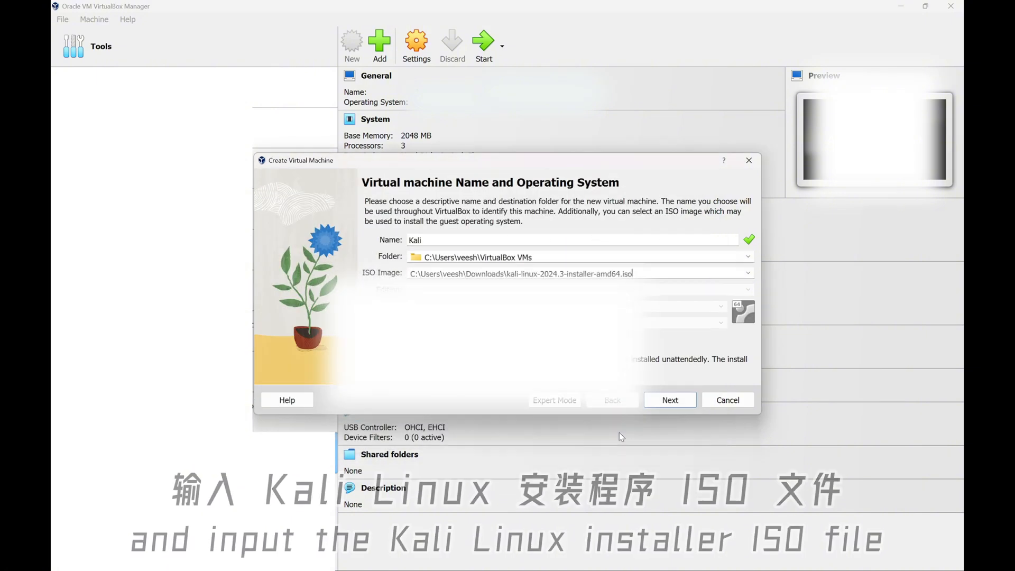
left_click(668, 408)
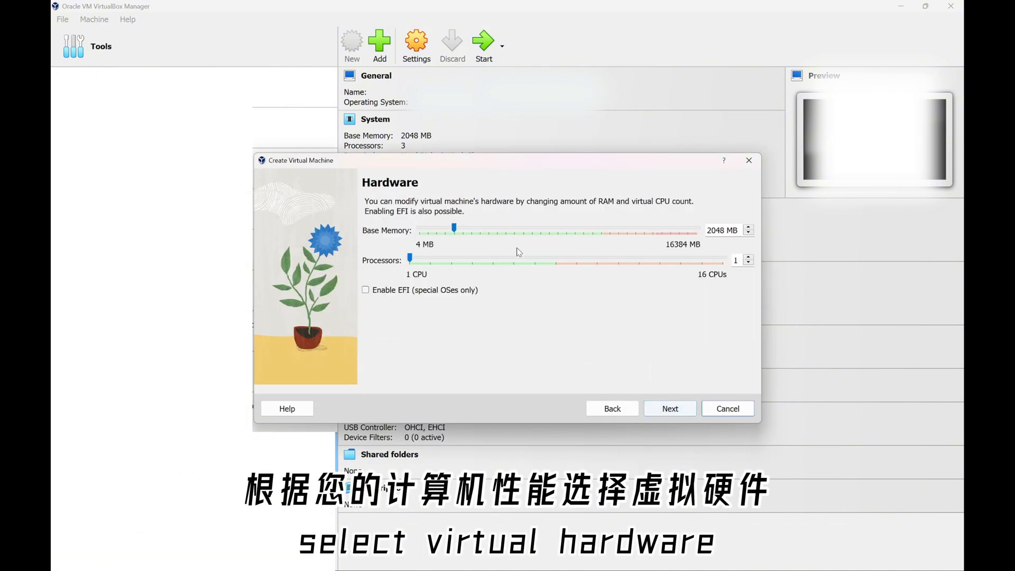
Give the VM 5112 MB memory, 4 processors and a 50 GB disk, then finish
left_click(507, 235)
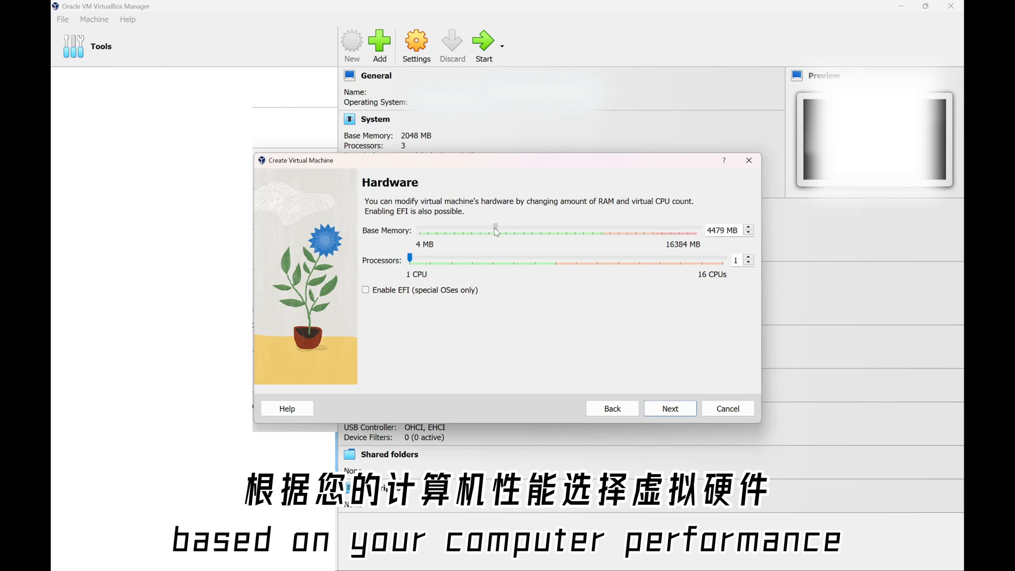
left_click_drag(497, 232, 507, 233)
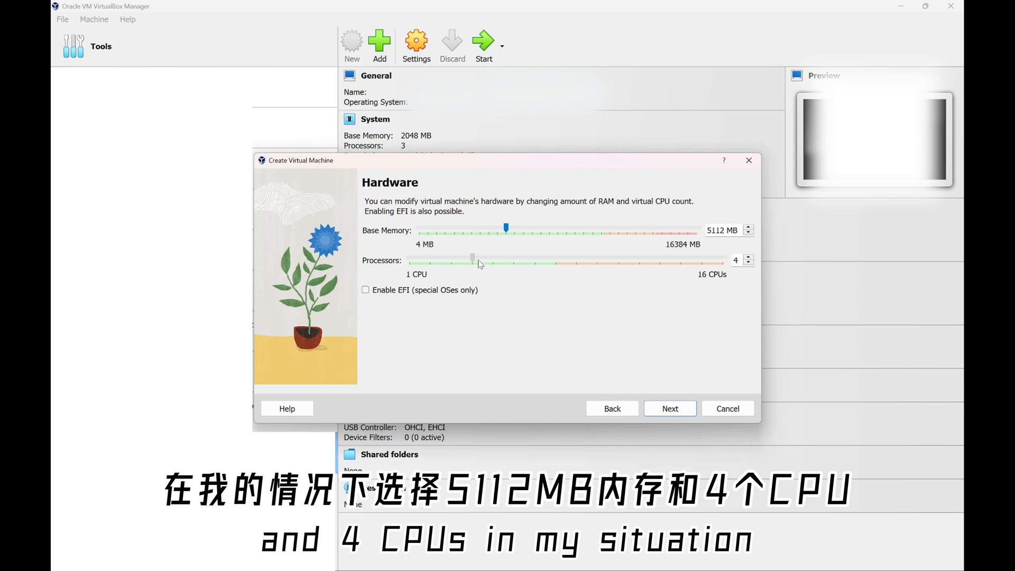
left_click(672, 409)
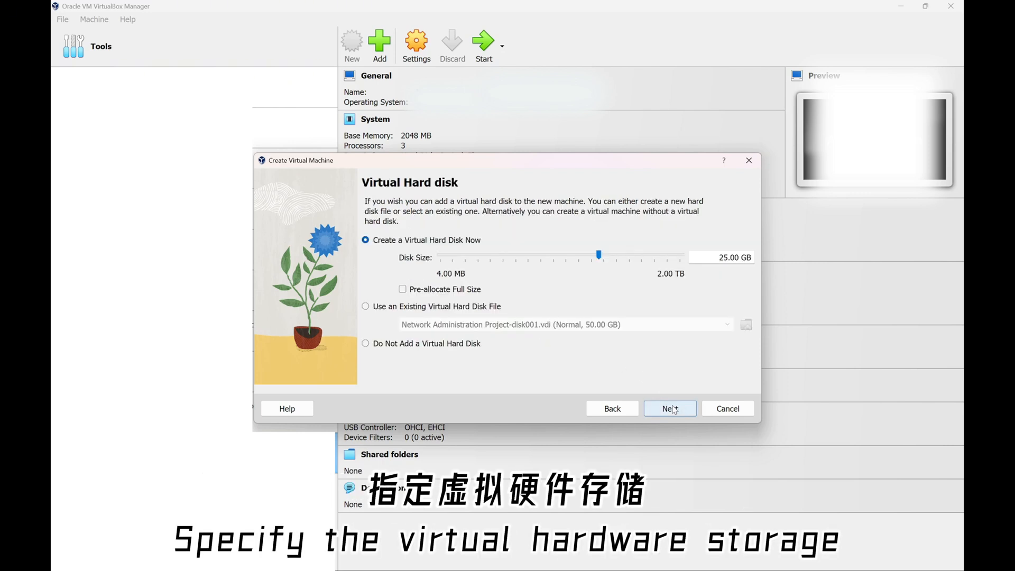
left_click(727, 256)
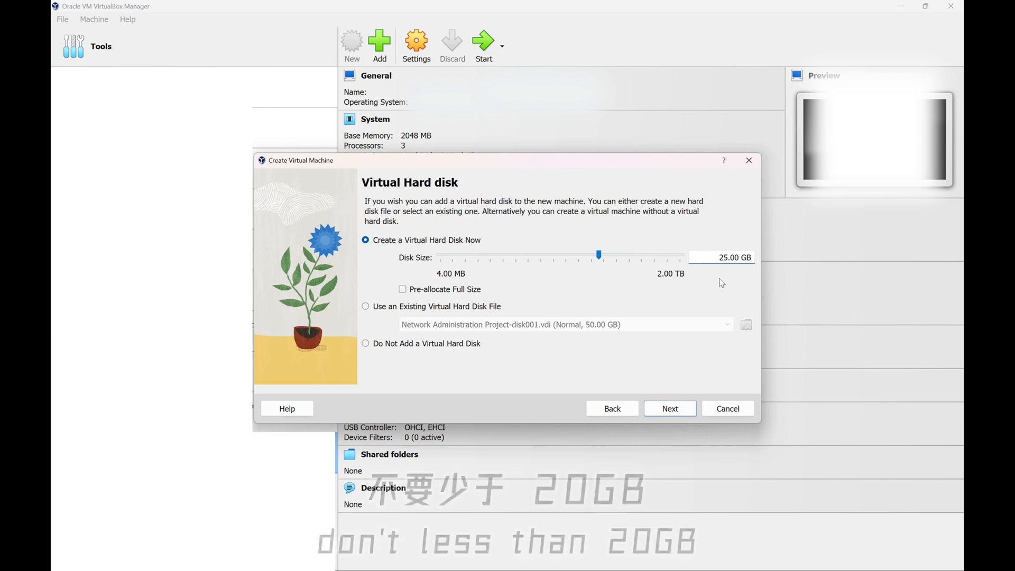
key("BackSpace")
type("0")
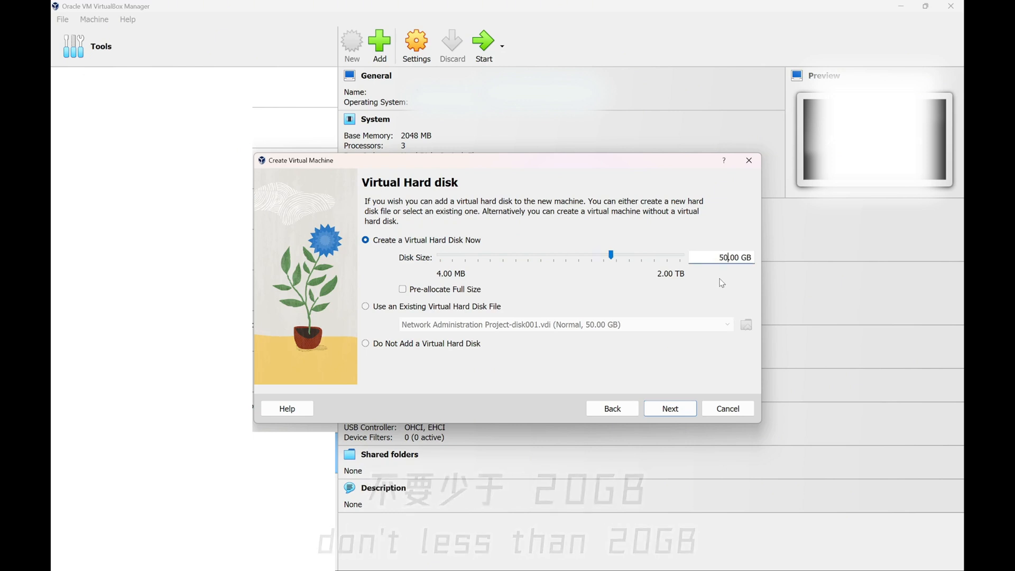
left_click(683, 405)
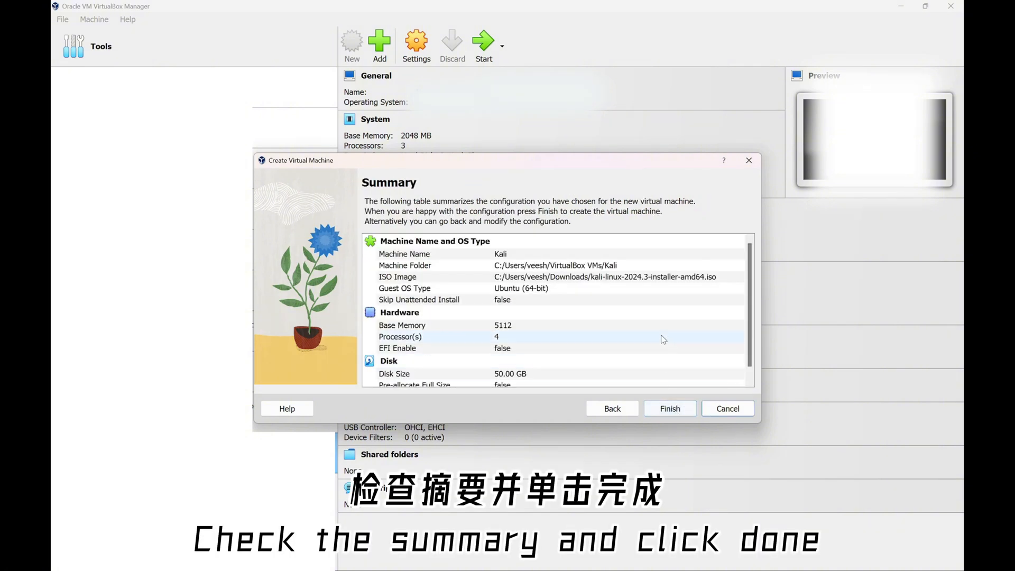
scroll(663, 340, "down", 1)
left_click(670, 409)
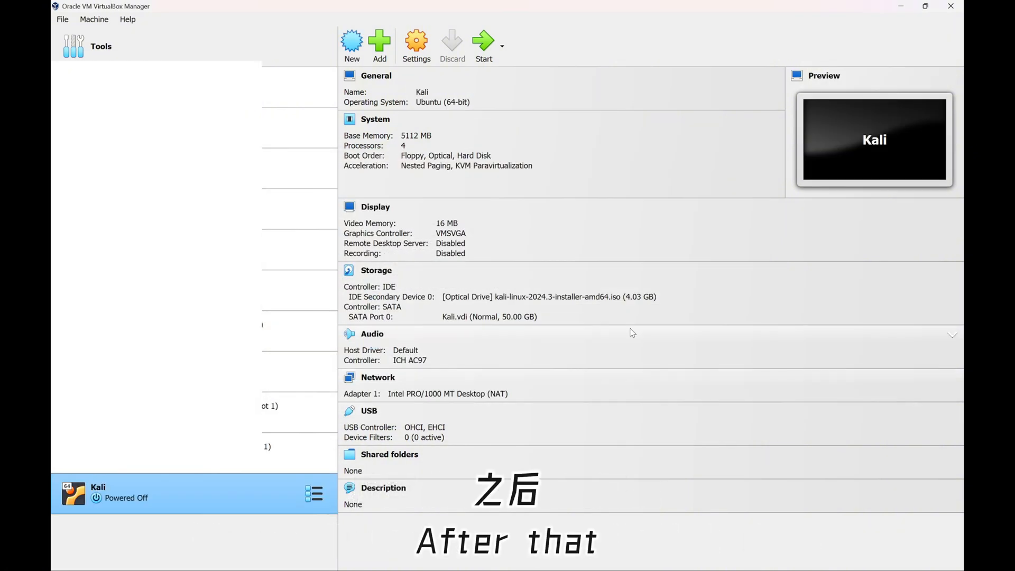
Make shared clipboard and drag and drop bidirectional, and raise video memory to 128 MB
left_click(416, 50)
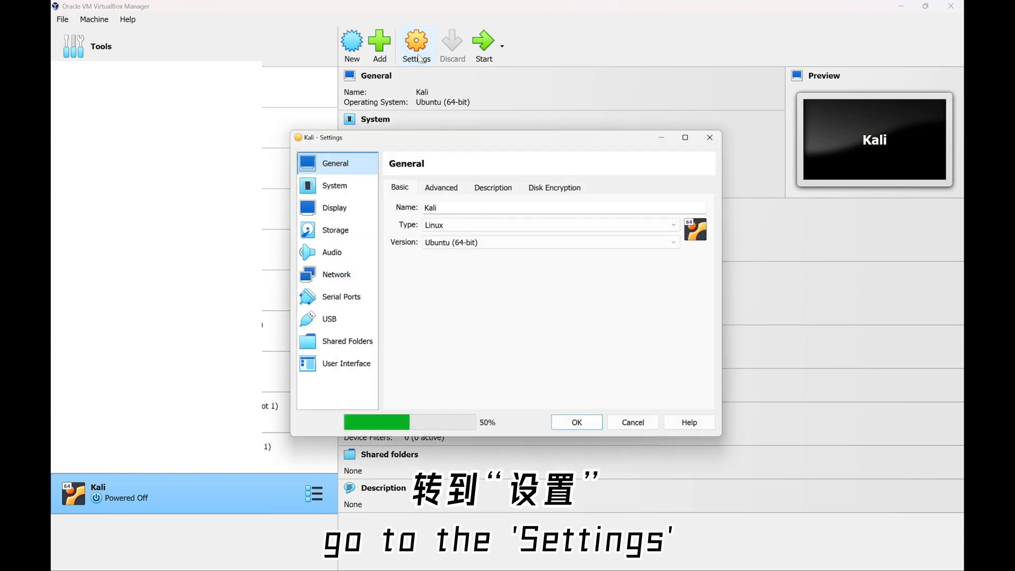
left_click(428, 187)
left_click(487, 225)
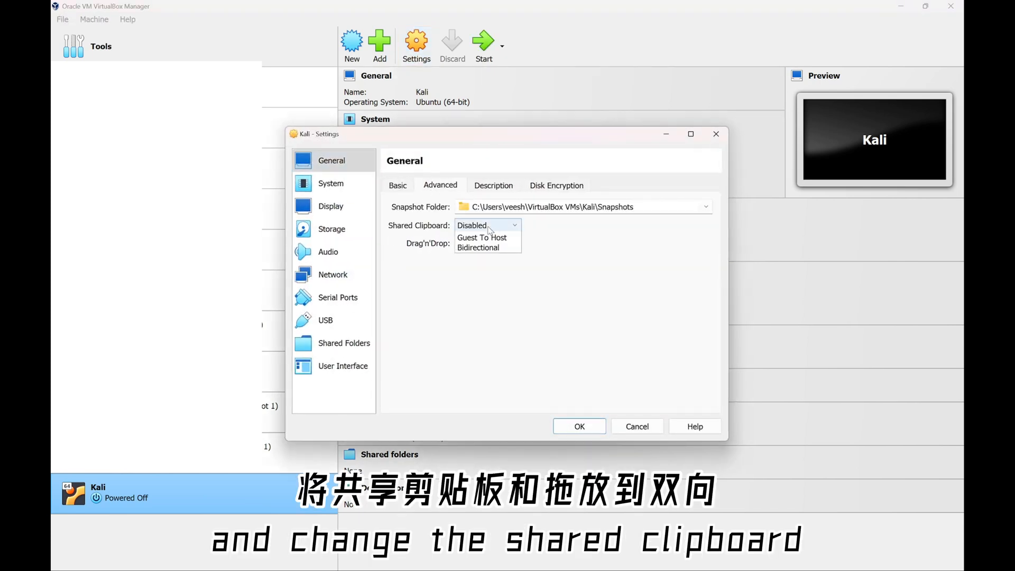
left_click(492, 272)
left_click(495, 248)
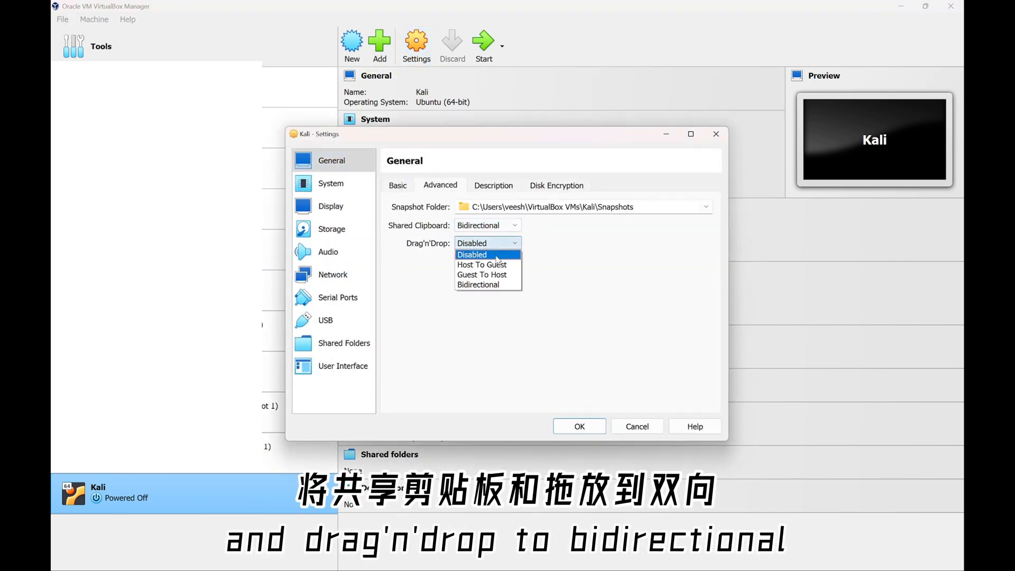
left_click(496, 286)
left_click(373, 207)
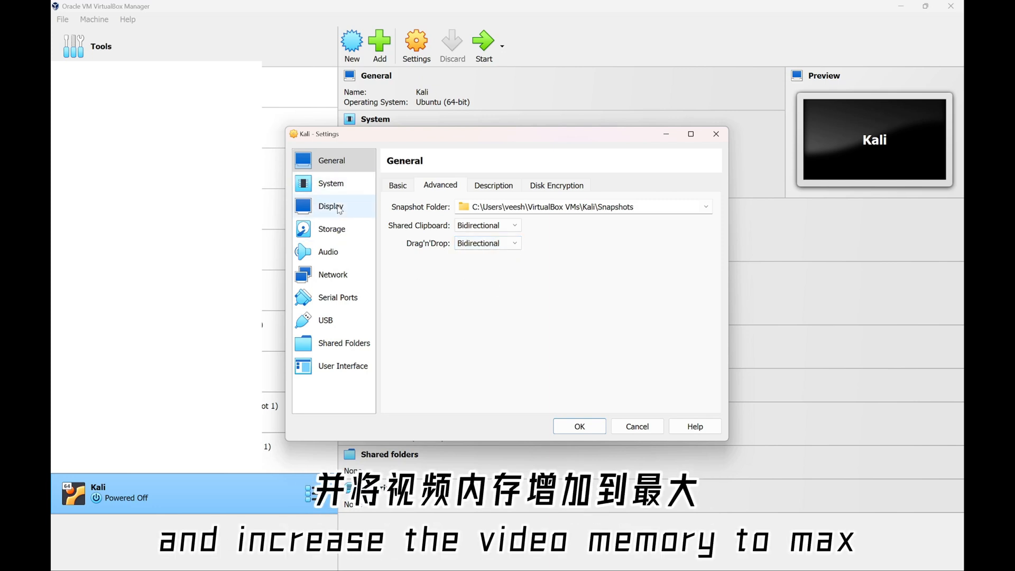
left_click_drag(491, 206, 664, 205)
Confirm the Kali ISO is attached, keep the network adapter on NAT, save, and start the VM
left_click(329, 233)
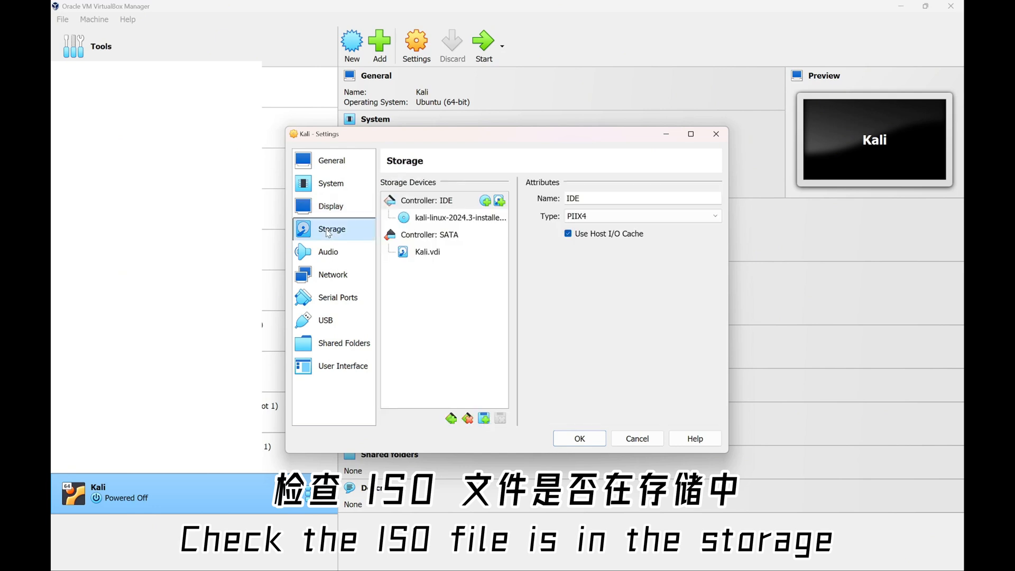
left_click(440, 222)
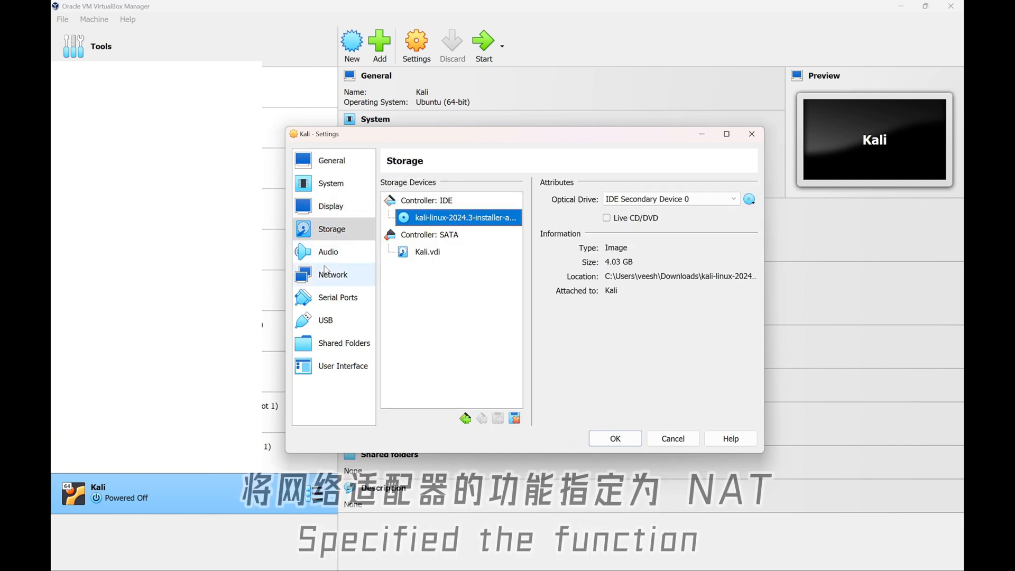
left_click(330, 284)
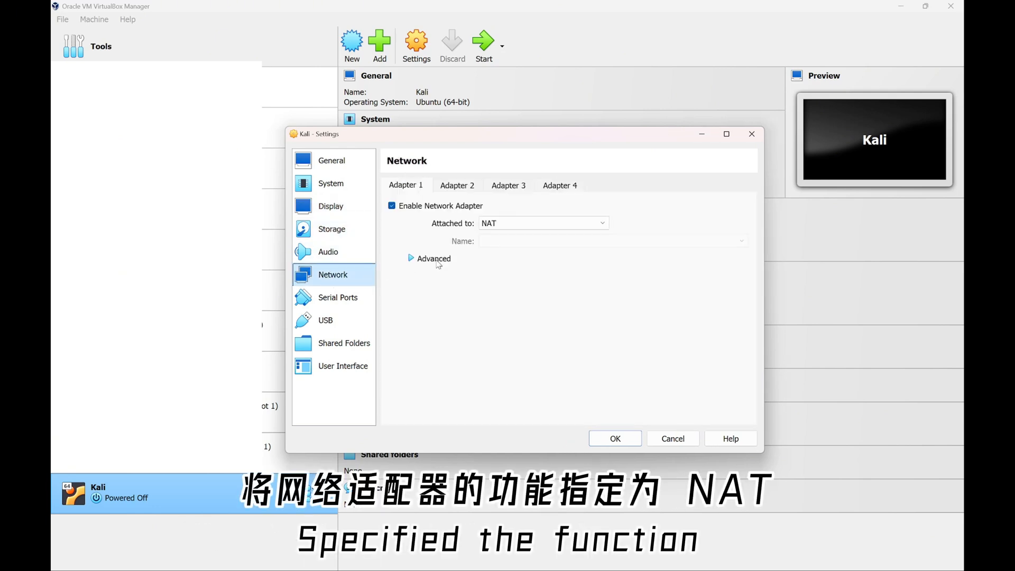
left_click(501, 225)
left_click(501, 236)
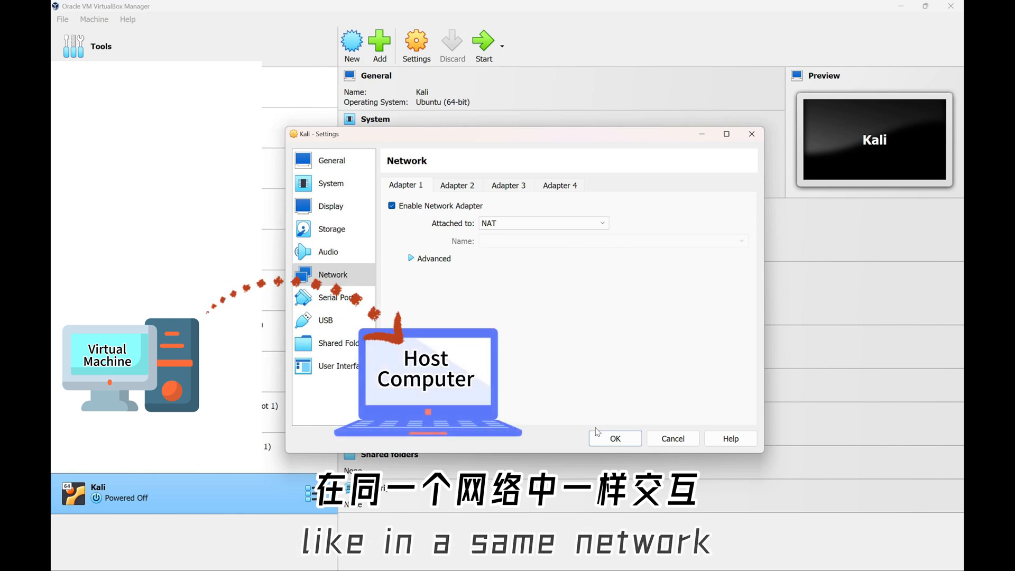
left_click(503, 224)
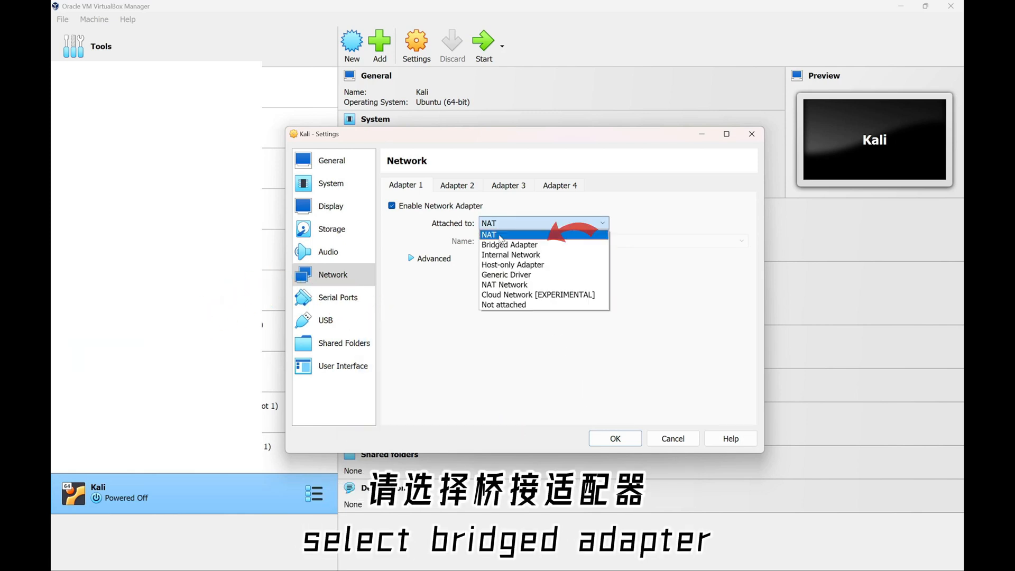
left_click(503, 234)
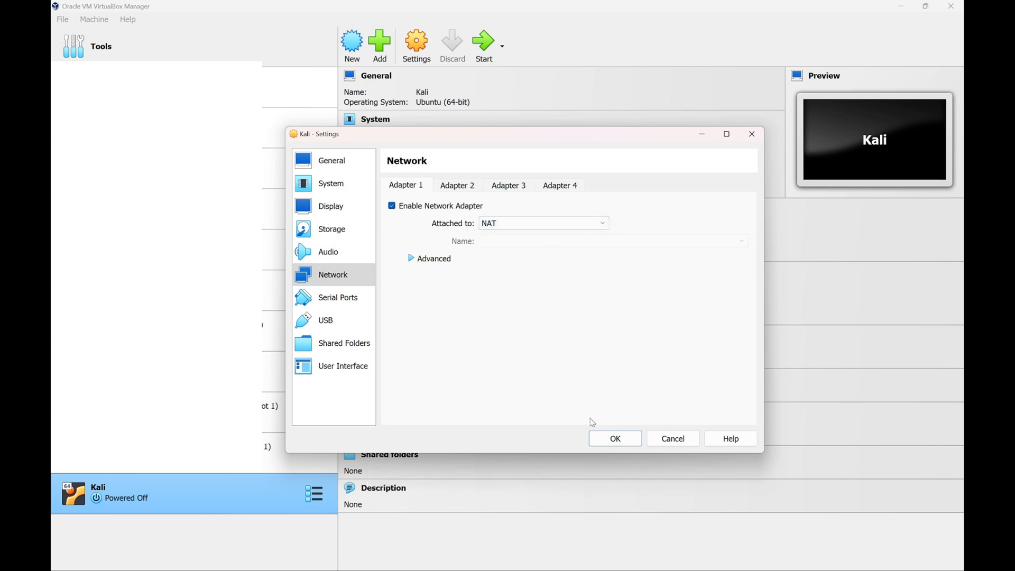
left_click(606, 439)
left_click(483, 43)
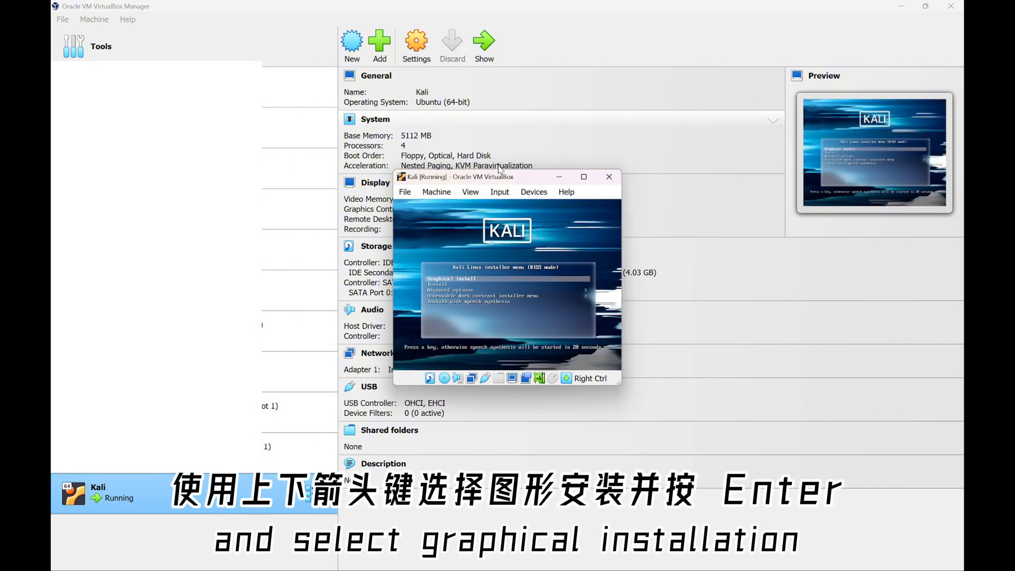
Let the VM capture mouse and keyboard and launch the Graphical install
left_click(486, 351)
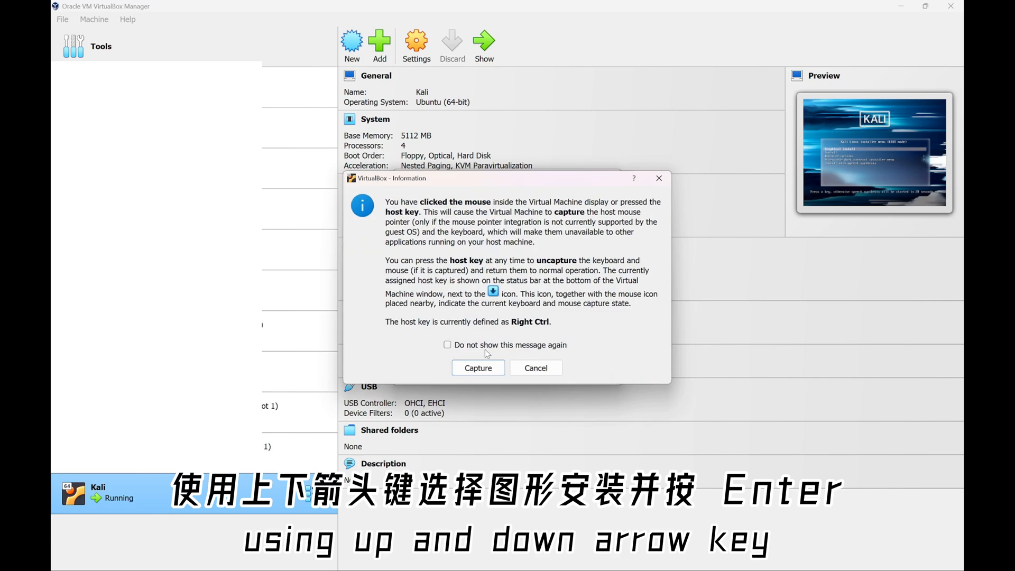
left_click(478, 367)
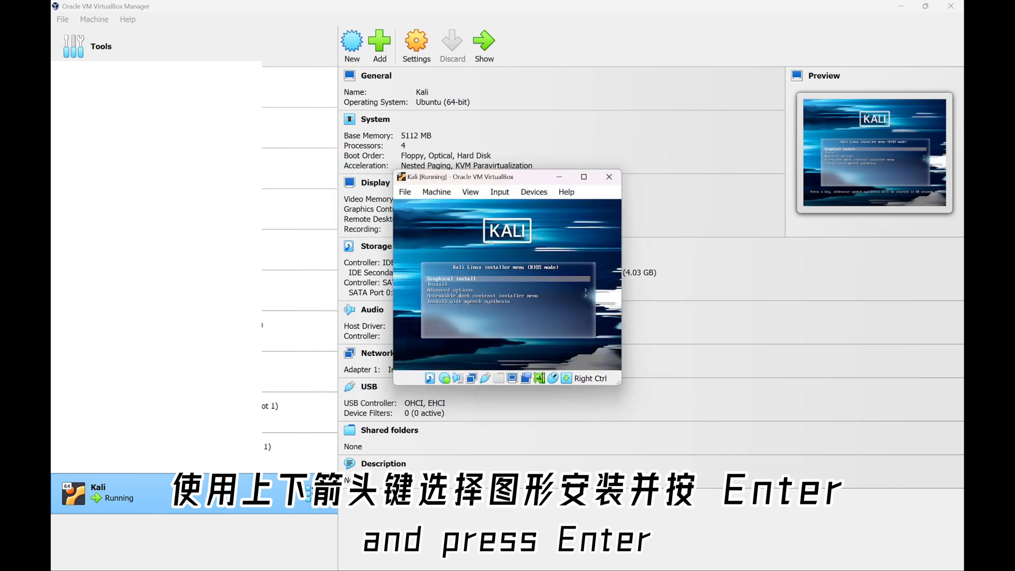
key("Return")
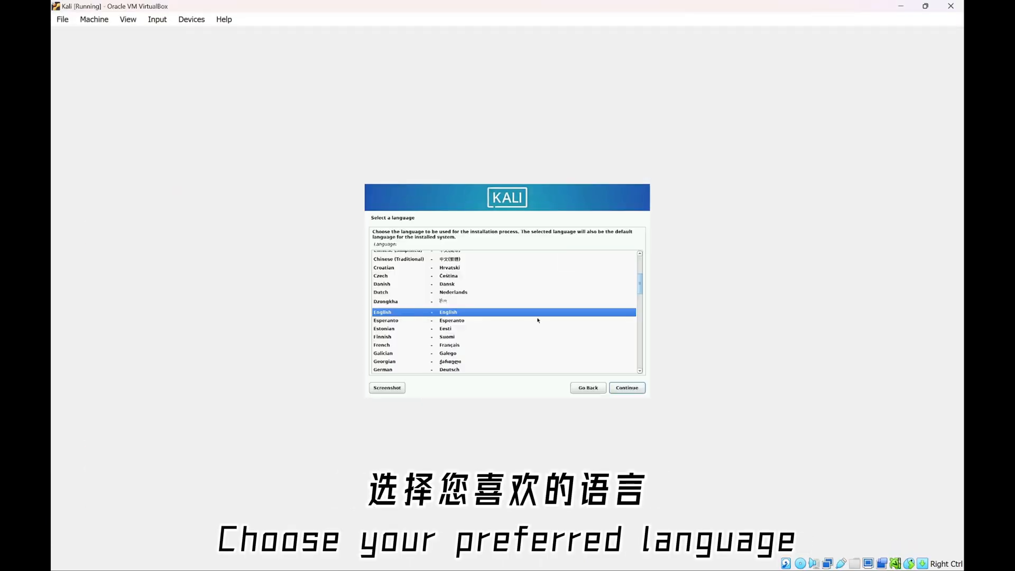
Choose English and Singapore, accept the keyboard layout, and enter hostname kaliMachine
left_click(625, 389)
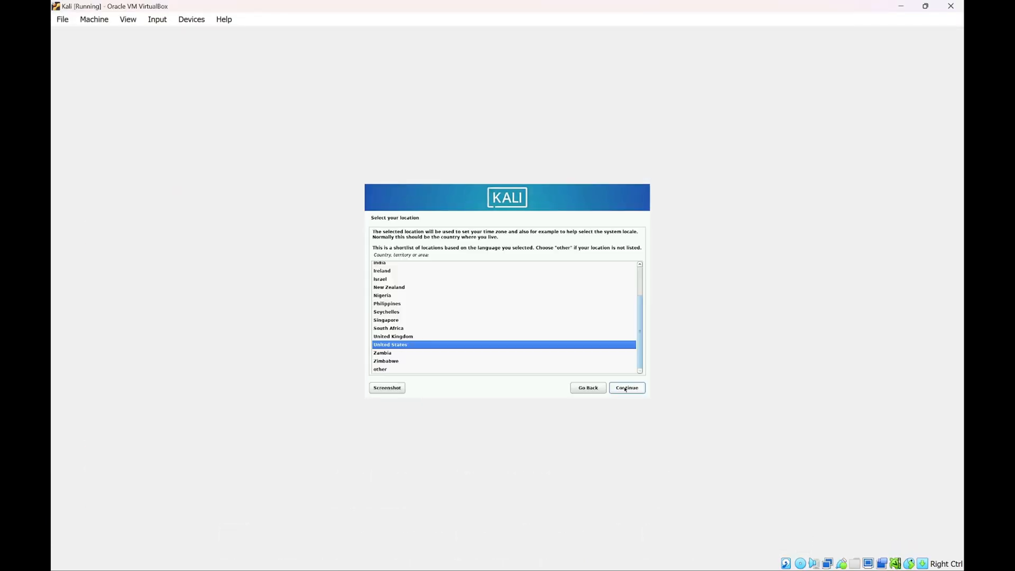
left_click(391, 319)
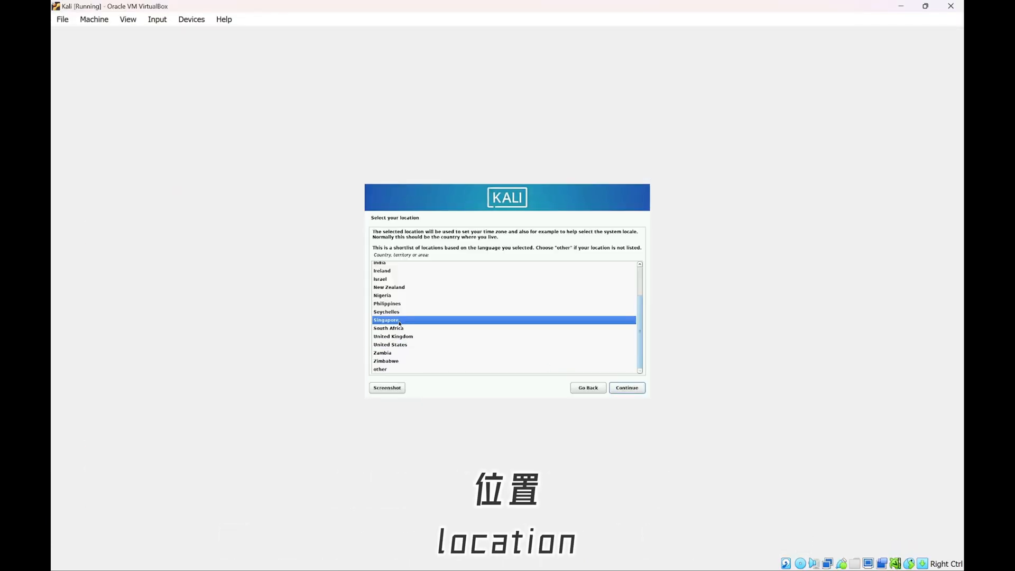
left_click(614, 389)
left_click(614, 388)
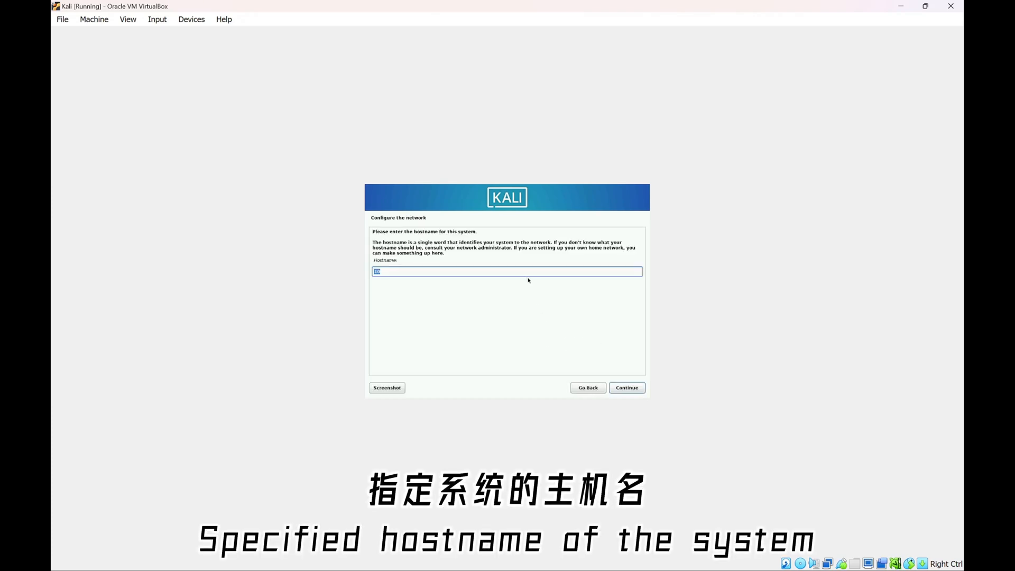
type("kaliMachine")
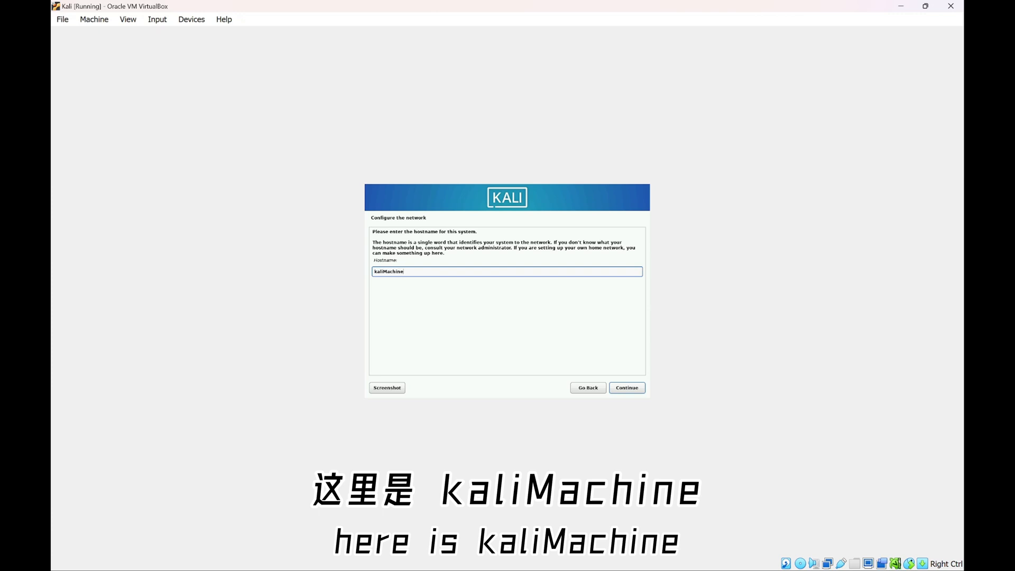
Accept hostname kaliMachine, leave the domain empty, and set the user's full name, username and password
left_click(628, 388)
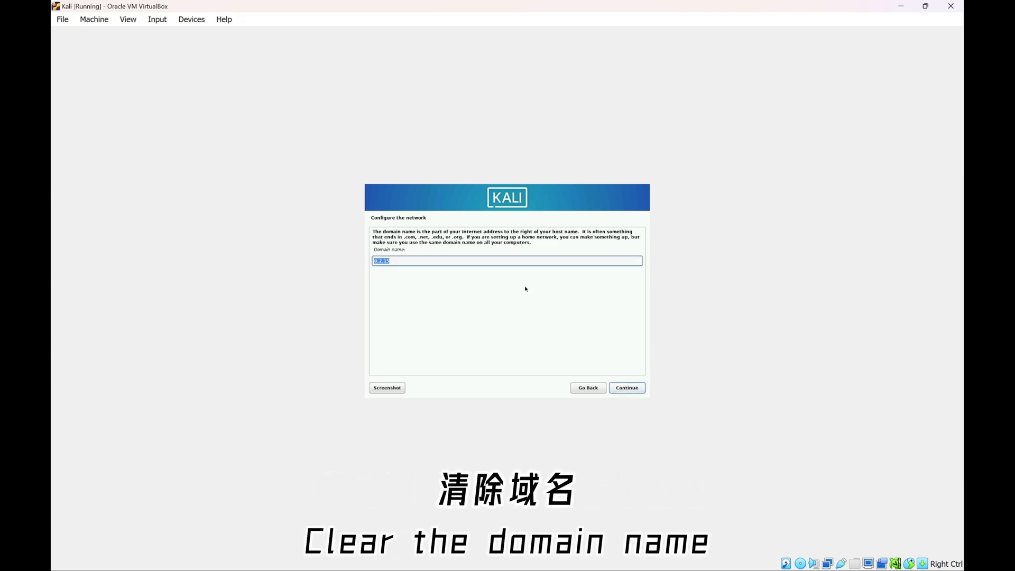
left_click(632, 390)
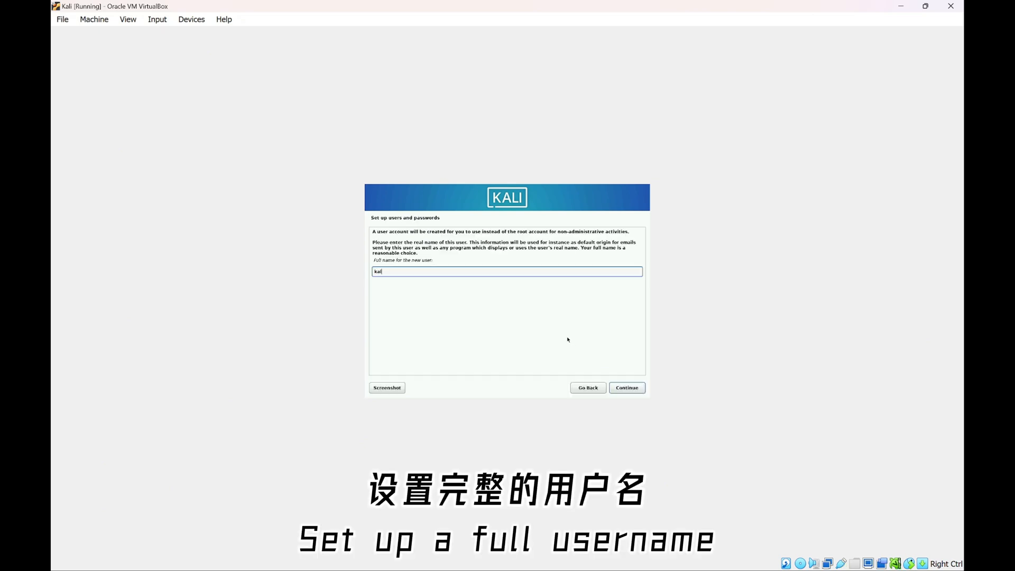
key("Return")
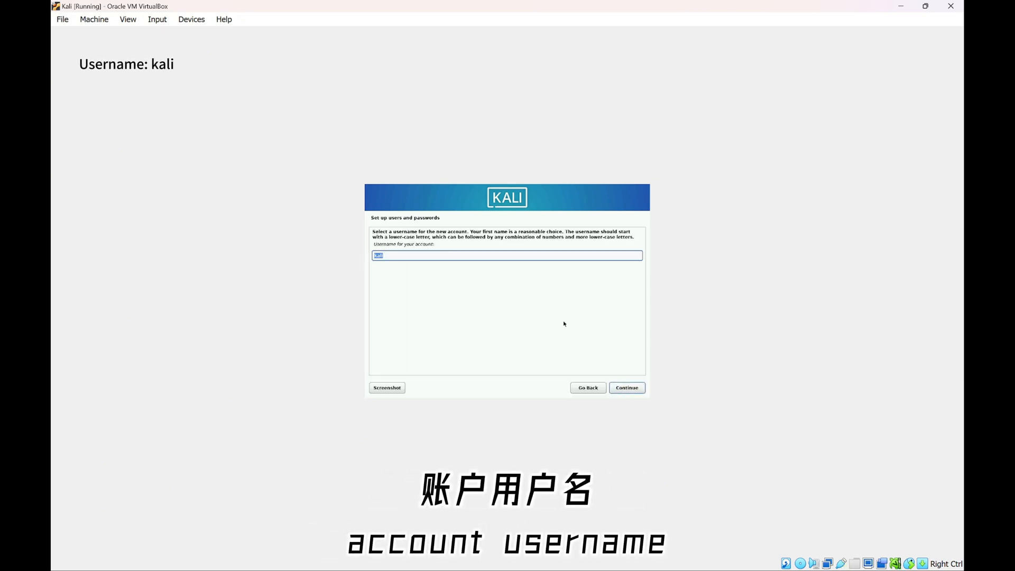
left_click(631, 387)
type("kal")
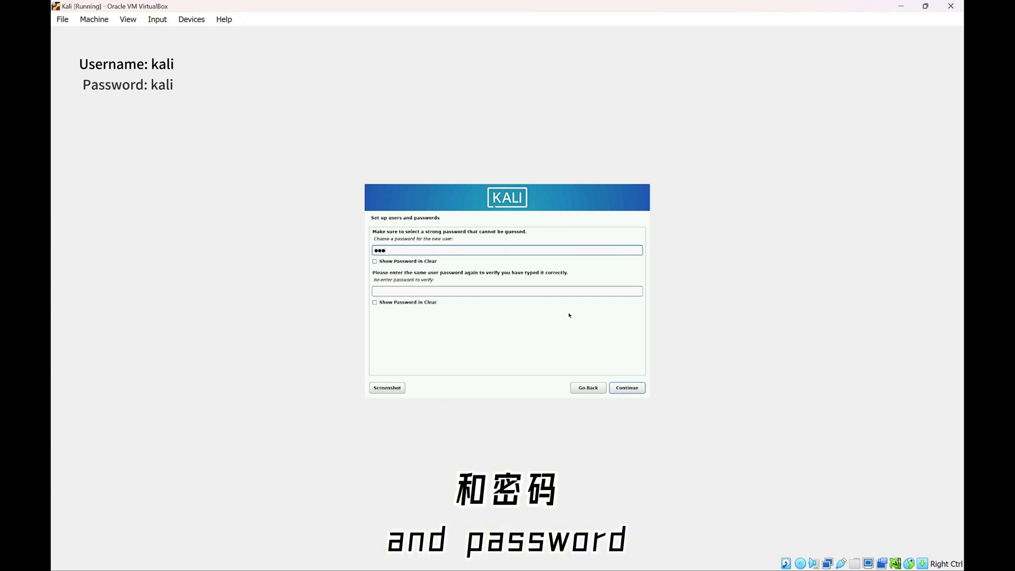
left_click(580, 290)
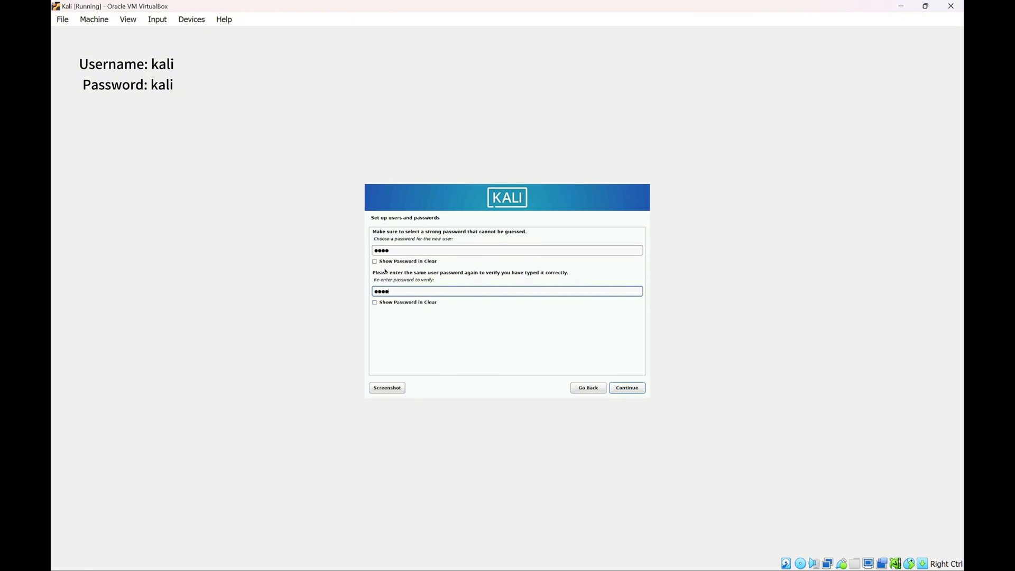
left_click(617, 389)
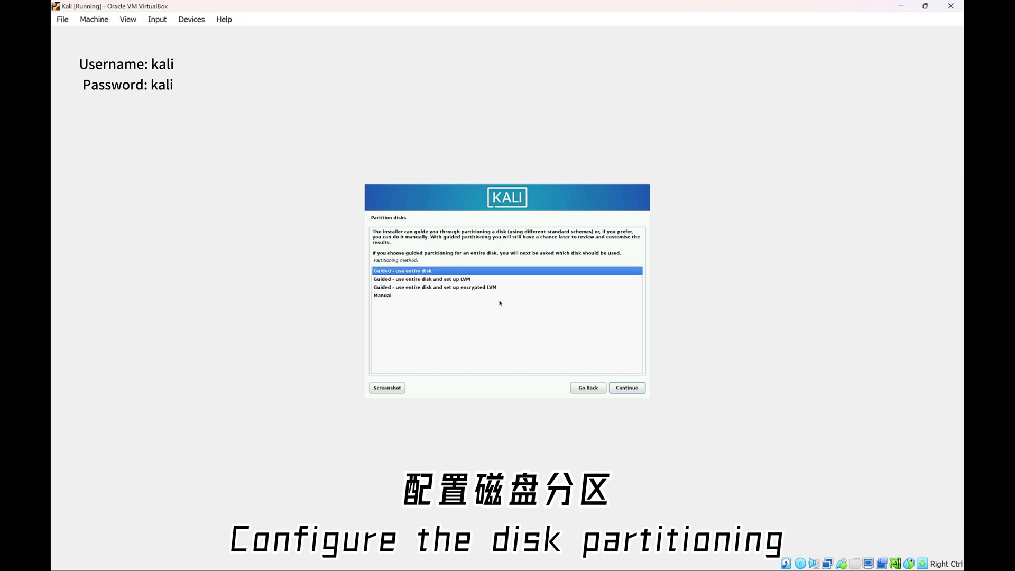
Partition the whole VBOX disk with guided partitioning, all files in one partition, and write the changes
left_click(629, 390)
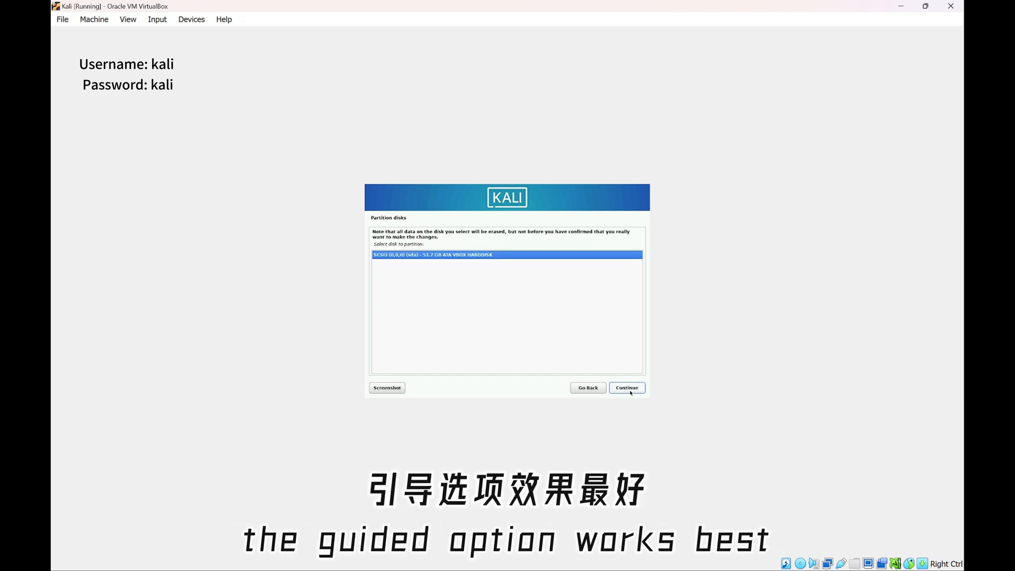
left_click(629, 389)
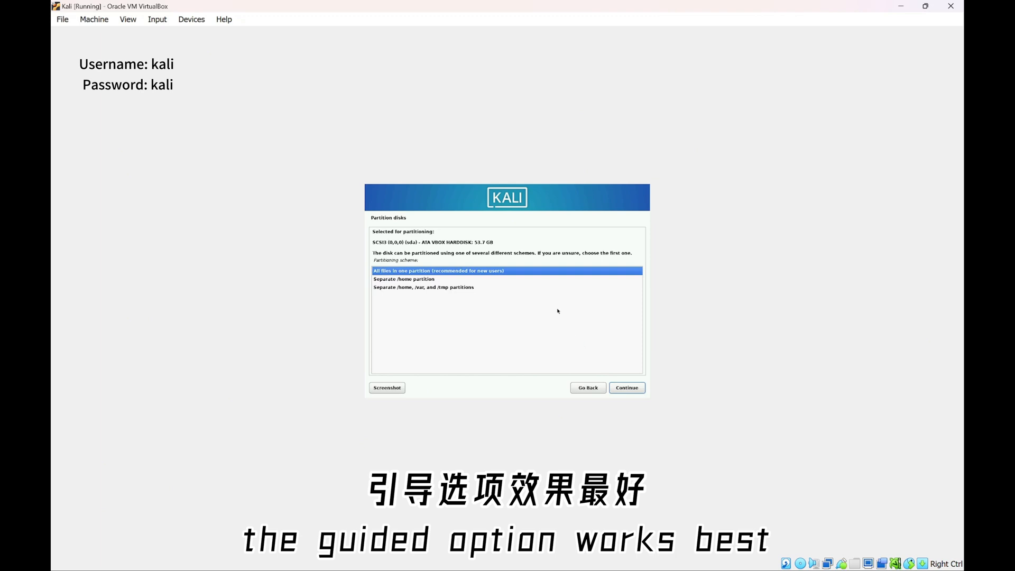
left_click(628, 388)
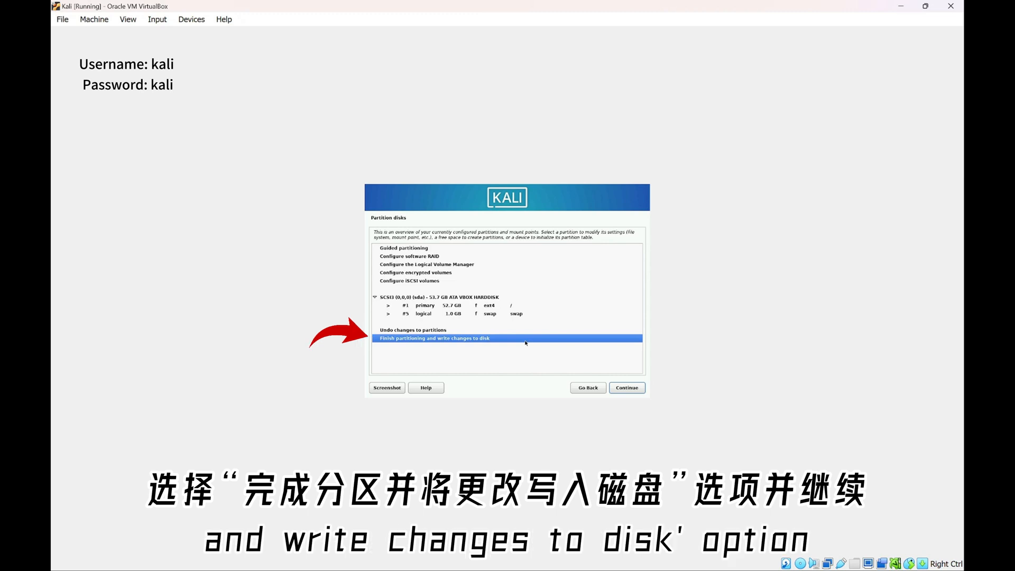
left_click(624, 388)
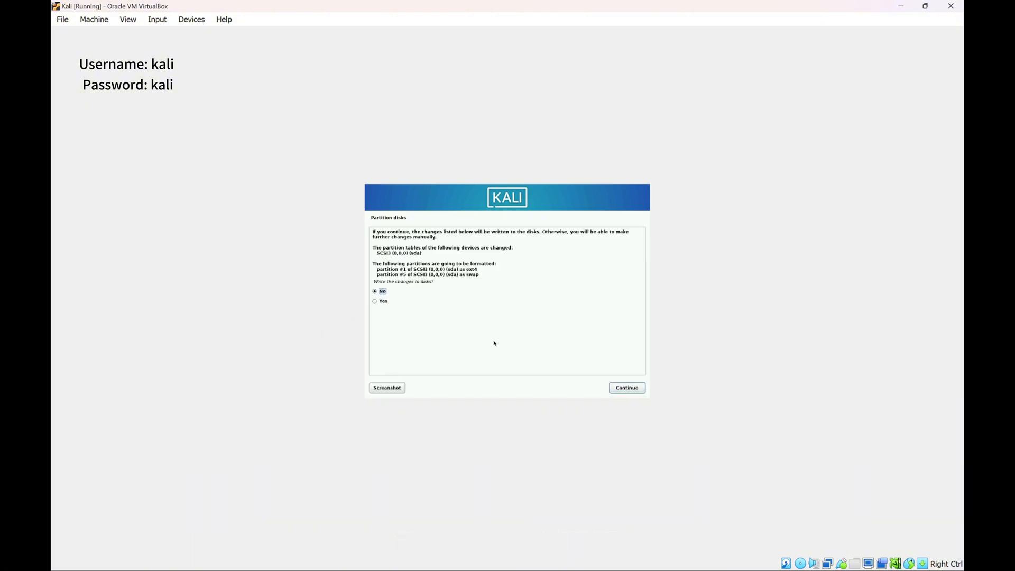
left_click(379, 301)
left_click(623, 389)
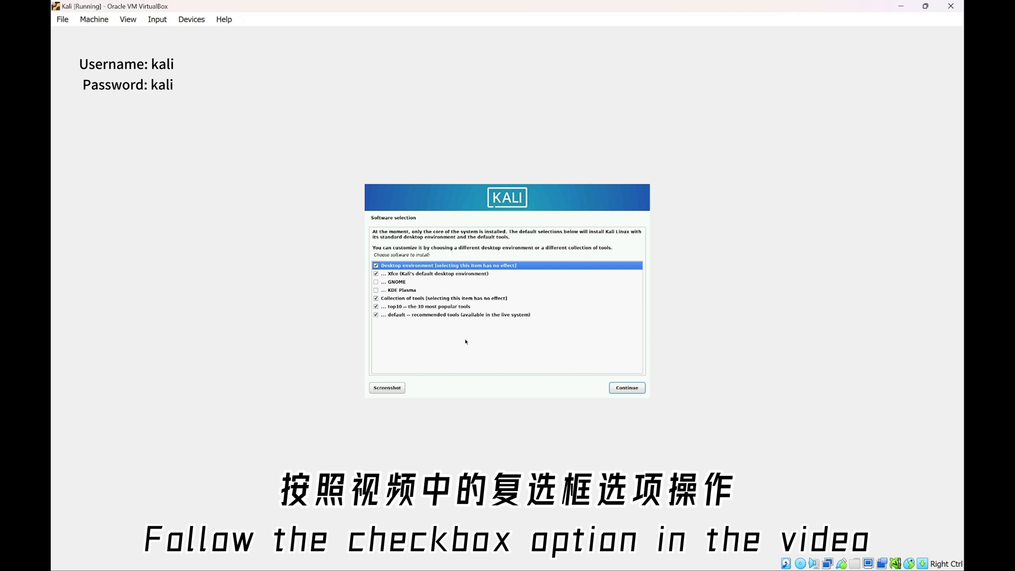
Install the default software selection and put the GRUB boot loader on /dev/sda
left_click(619, 387)
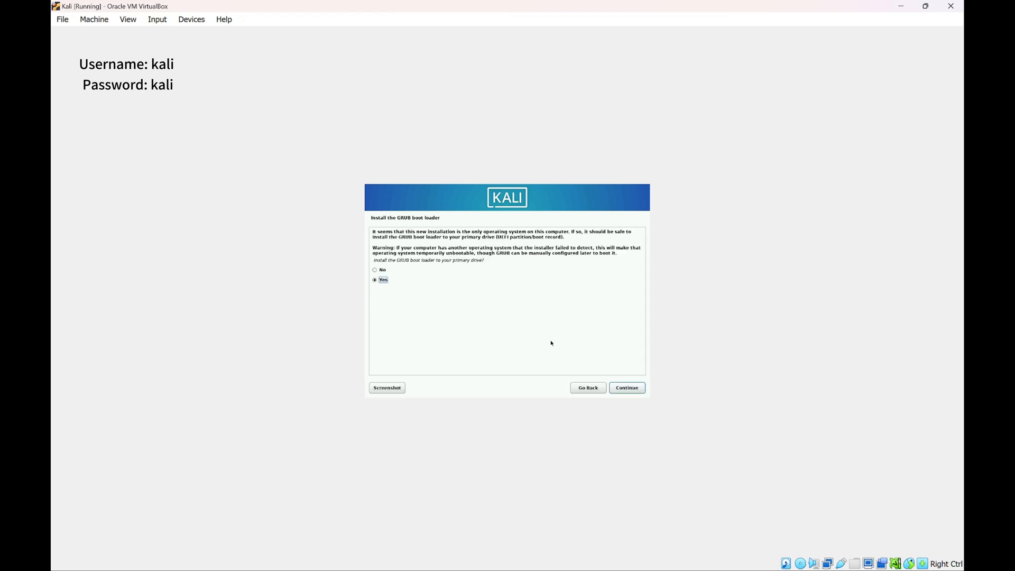
key("Up")
key("Down")
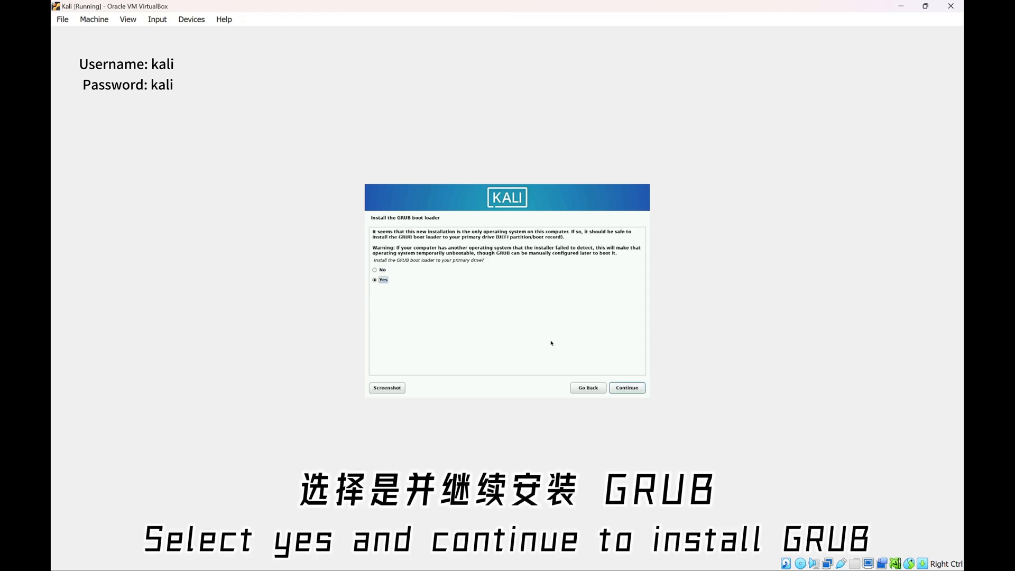
key("Tab")
key("Return")
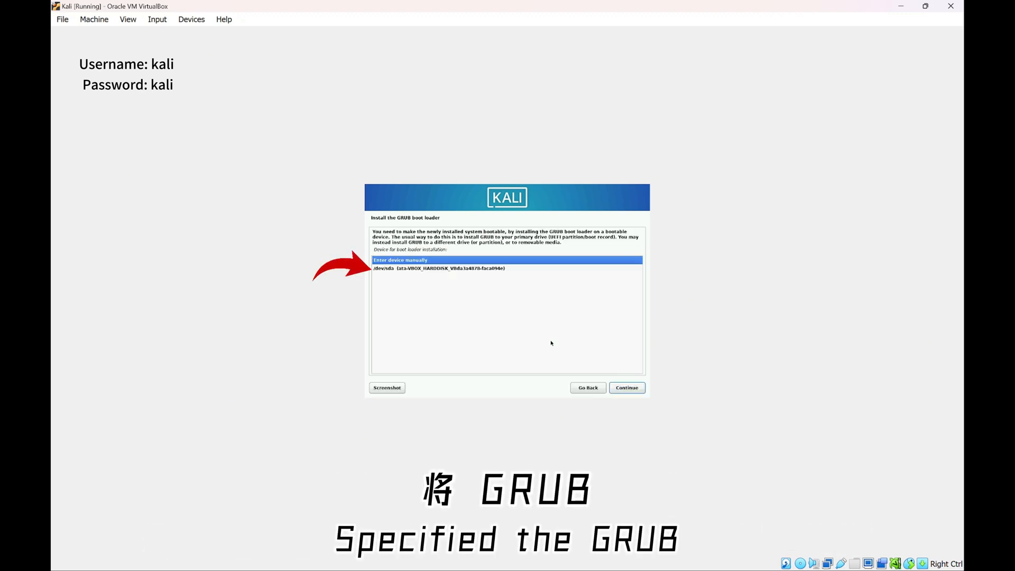
key("Down")
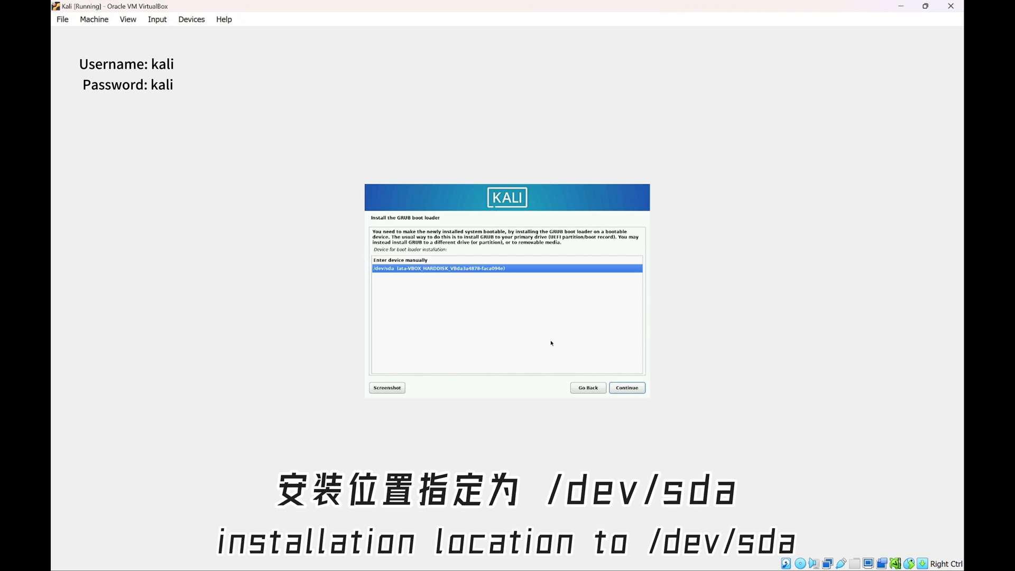
key("Return")
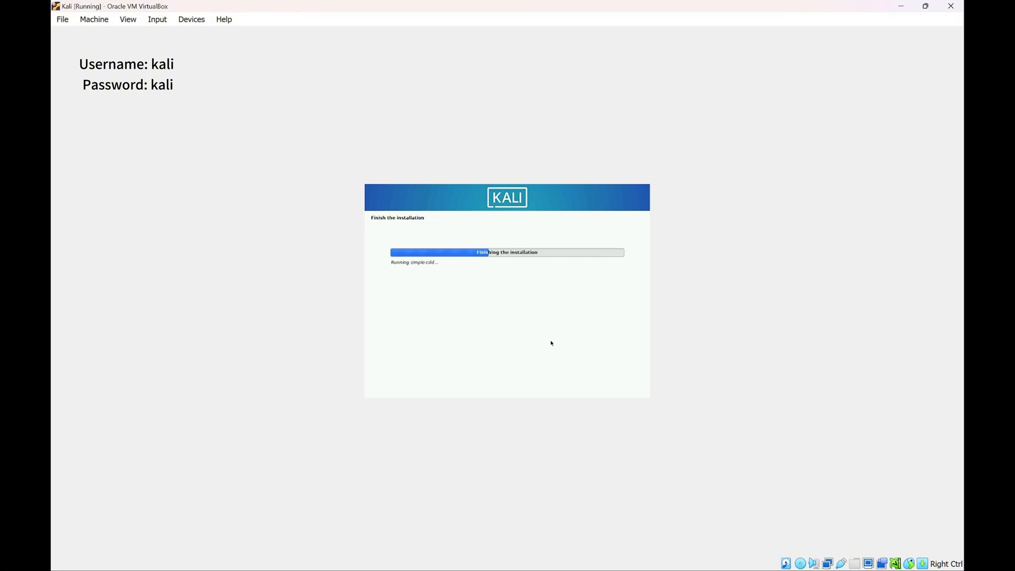
Finish the installation, reboot, and log in to the Kali desktop with the account password
key("Return")
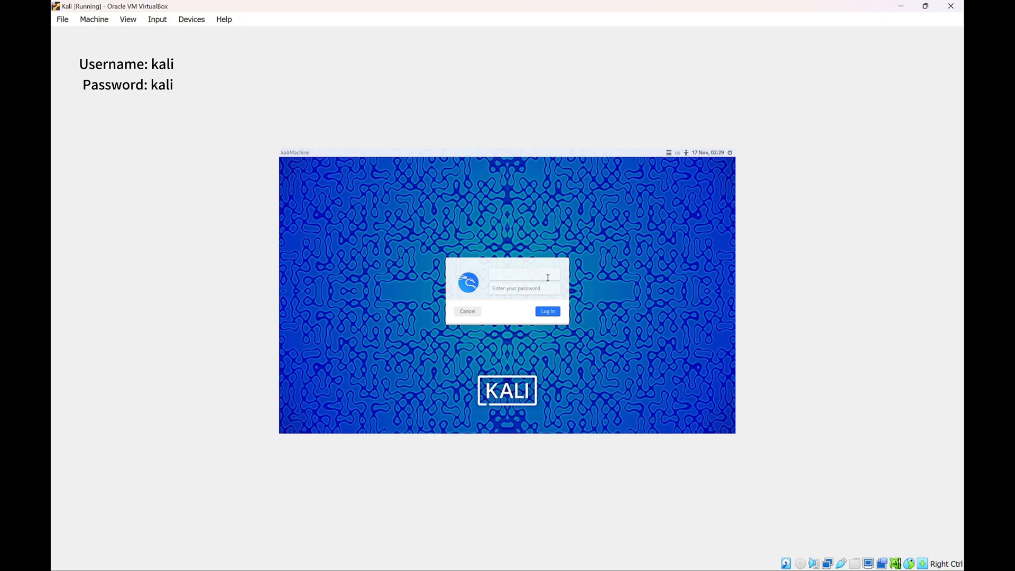
key("Tab")
type("kali")
key("Return")
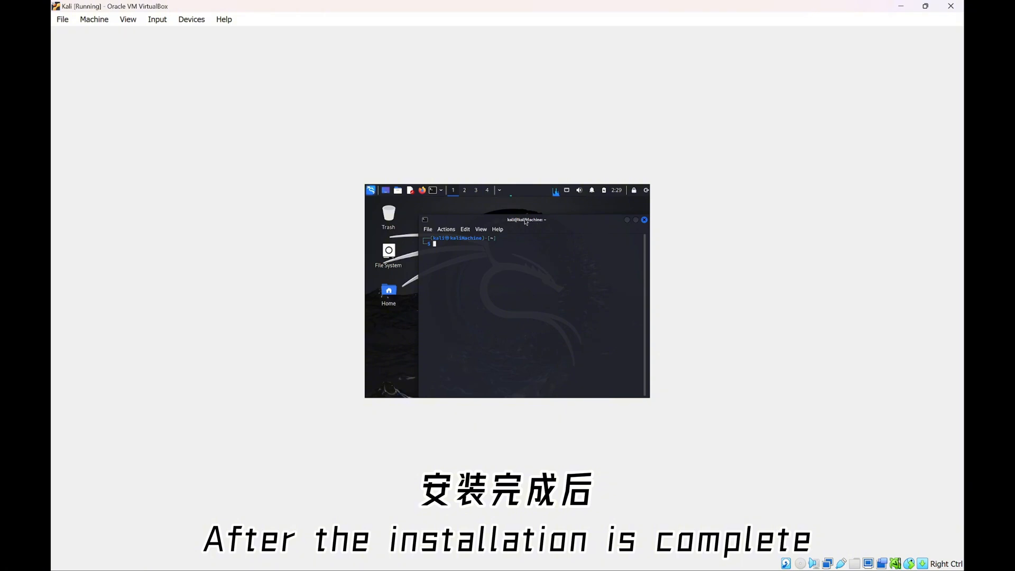
Close the terminal window and shut down the Kali guest from the power menu
left_click_drag(525, 220, 505, 212)
left_click(624, 211)
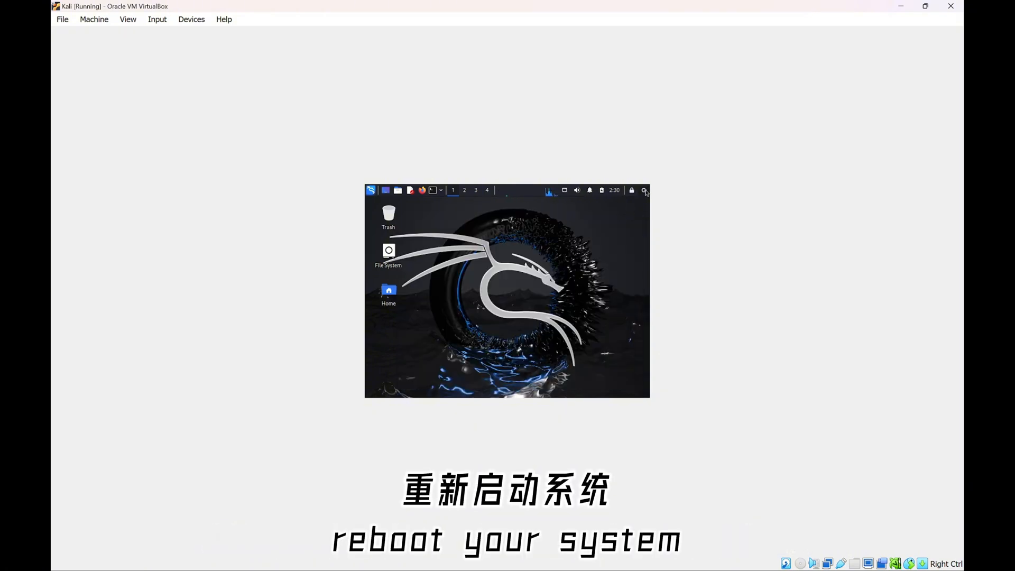
left_click(646, 189)
left_click(570, 269)
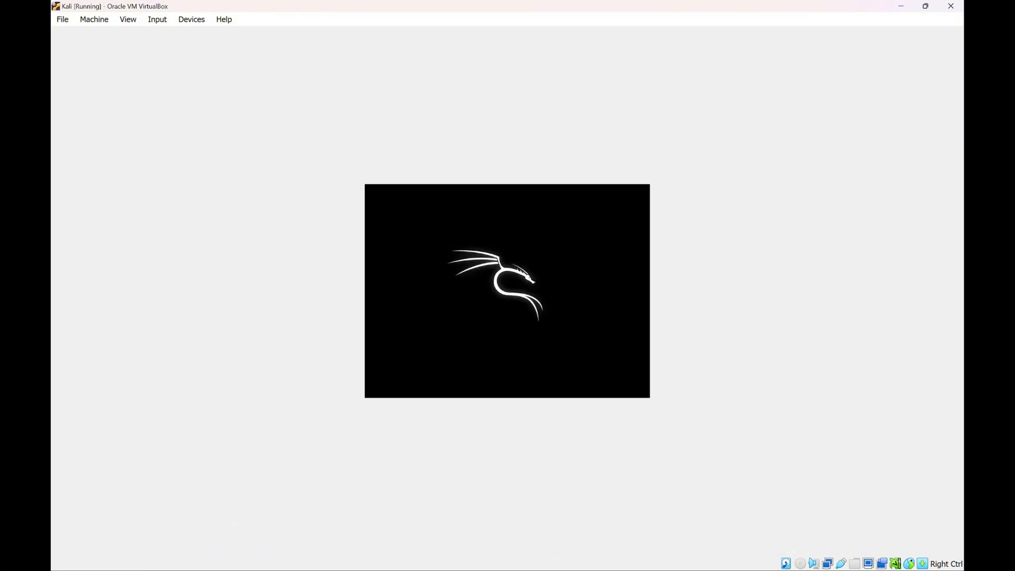
Power off the Kali VM, review its Display settings, and close the Settings window
left_click(950, 6)
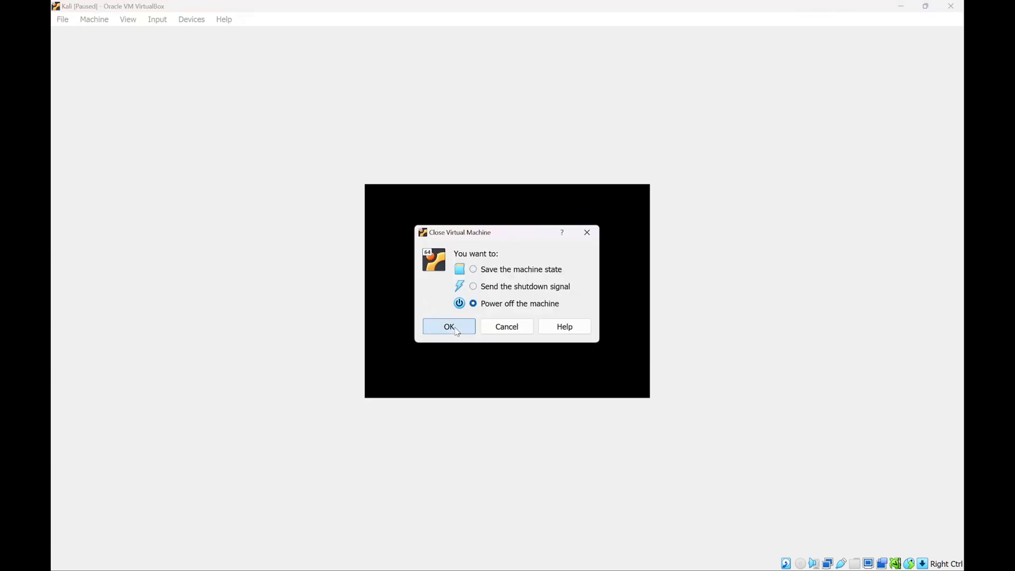
left_click(449, 327)
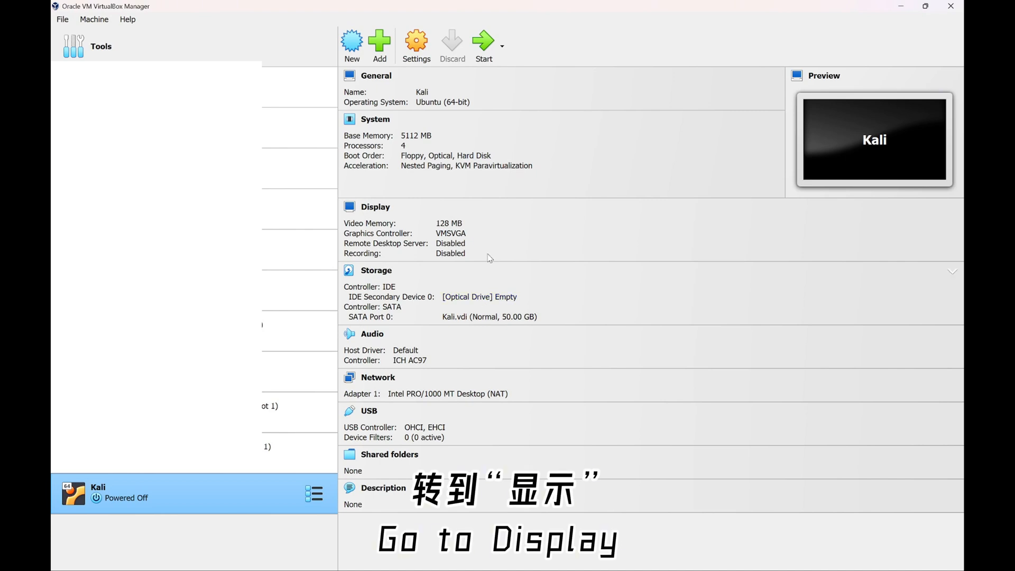
left_click(417, 45)
left_click(333, 206)
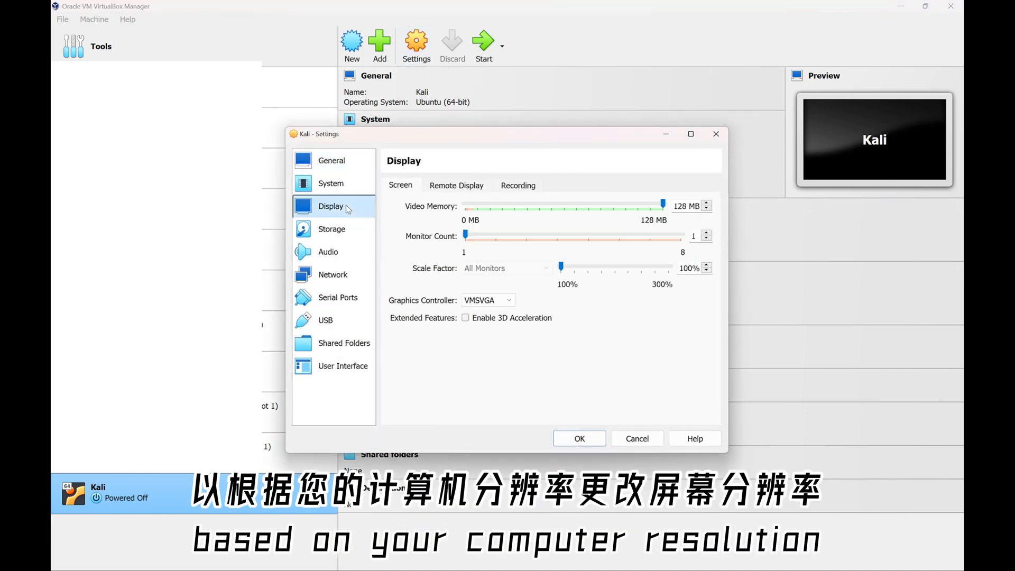
left_click(715, 133)
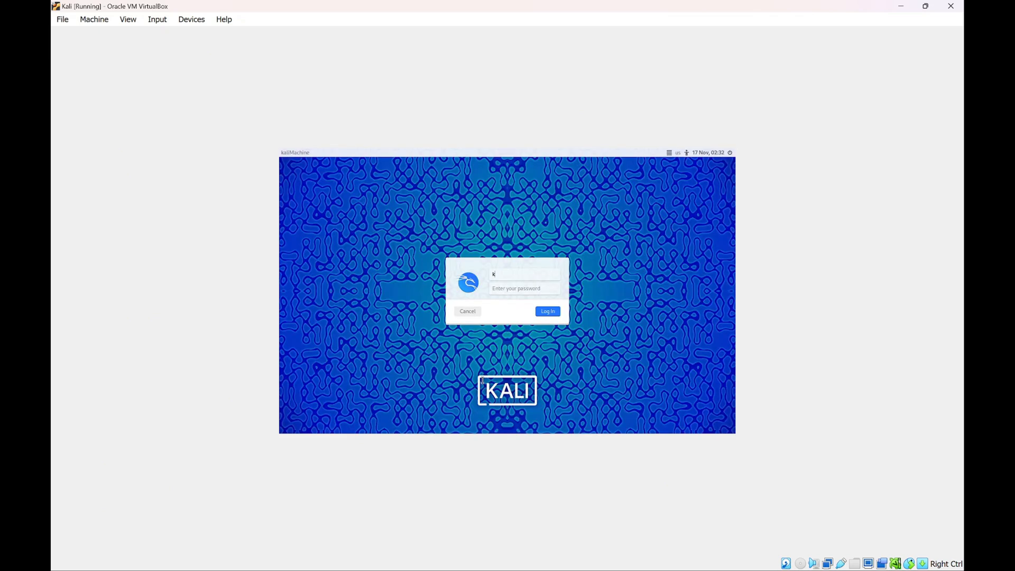
Log in to the Kali guest by entering the account password
key("Tab")
key("Return")
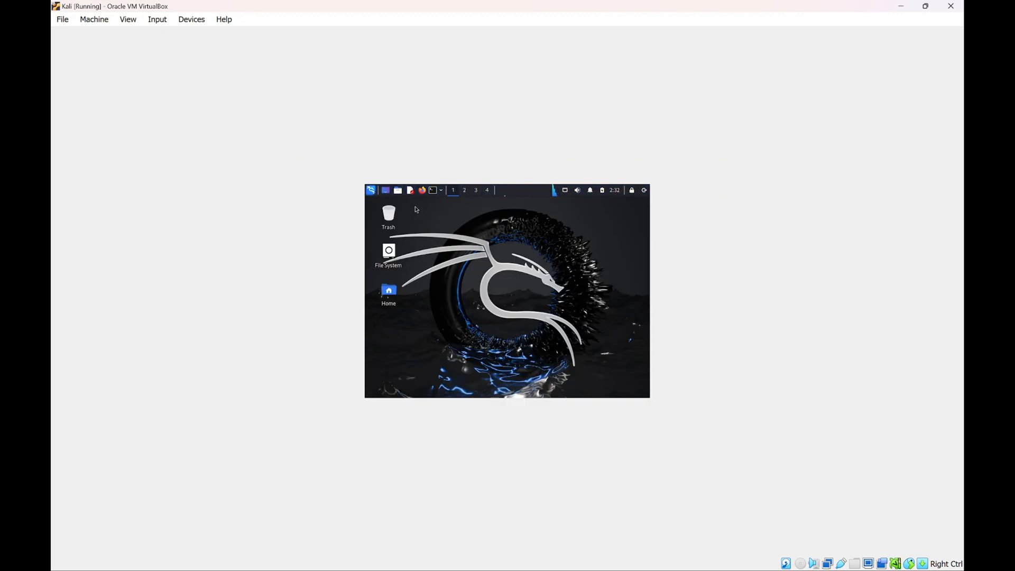
In Kali's Display settings, set the resolution to 2560x1440, apply it and keep the configuration
left_click(373, 193)
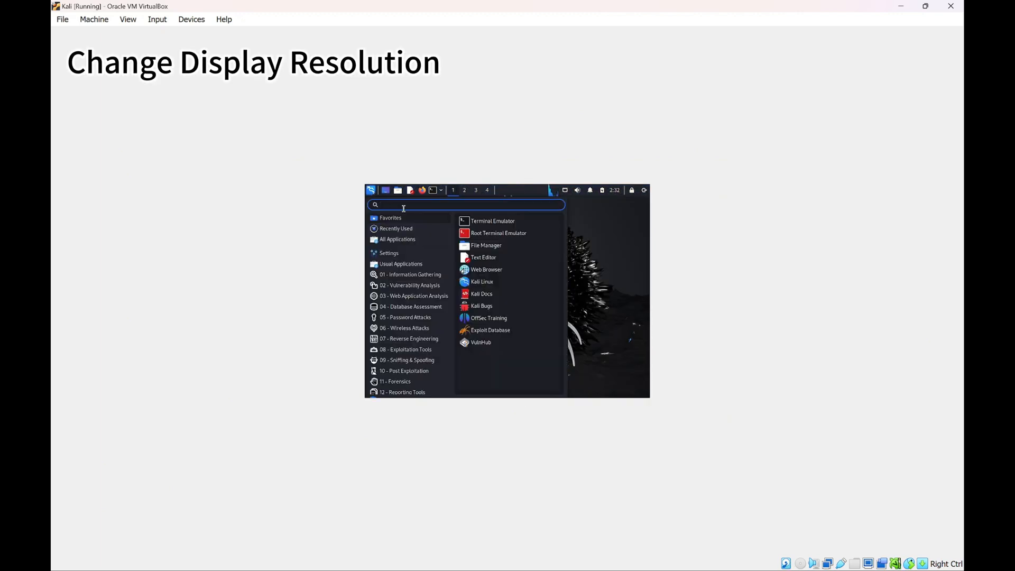
type("disp")
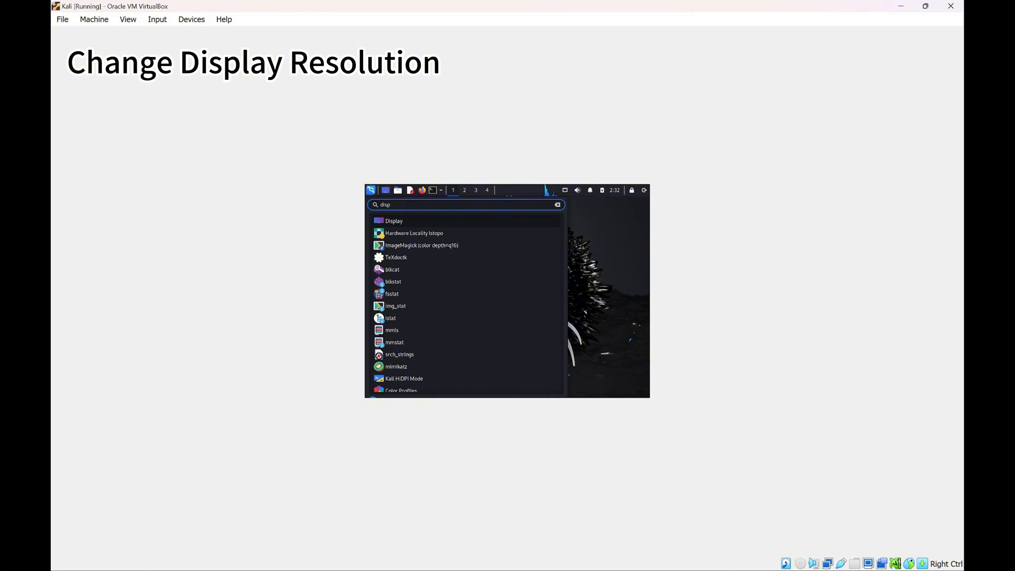
key("Return")
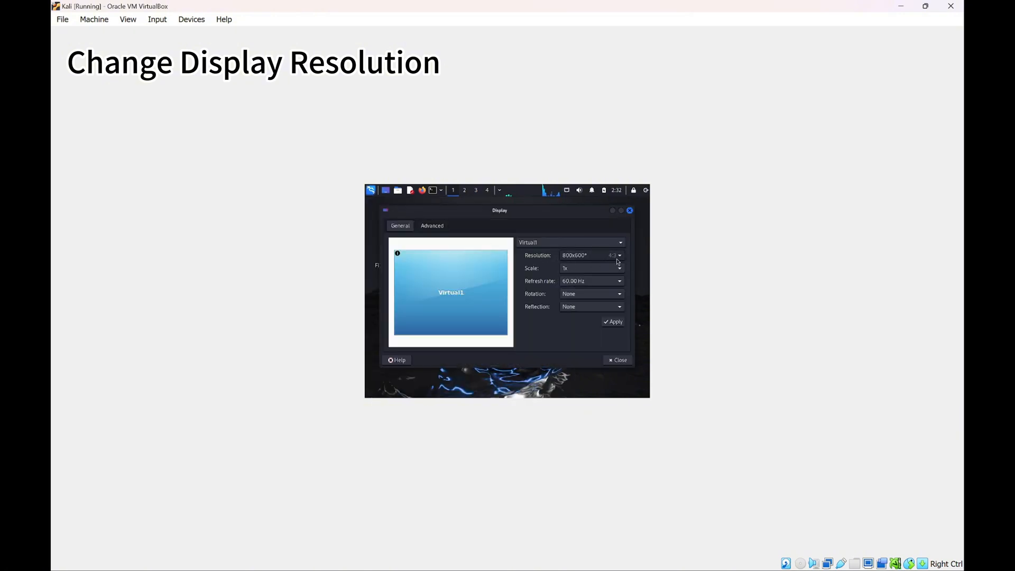
left_click(619, 258)
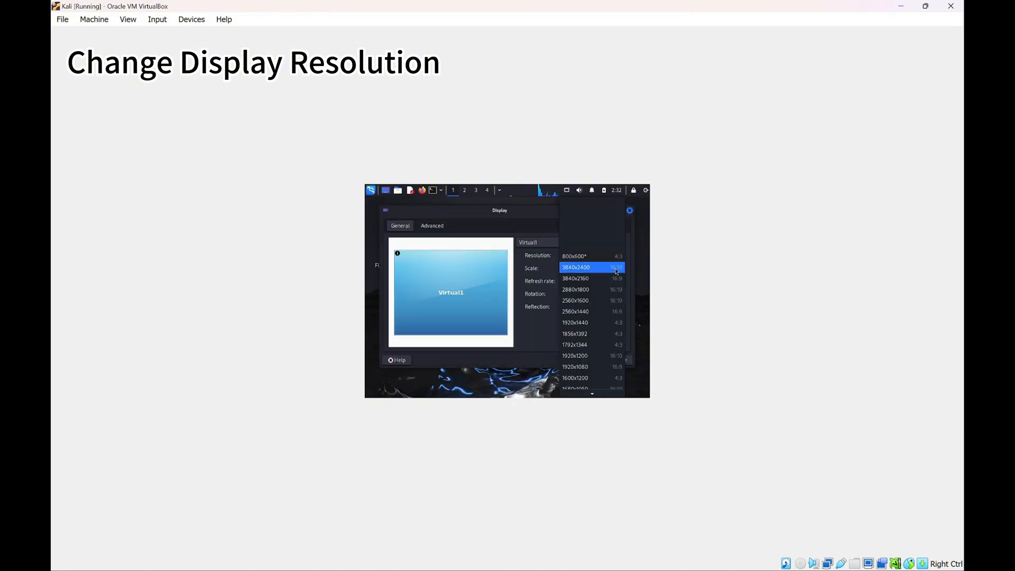
left_click(601, 317)
left_click(611, 321)
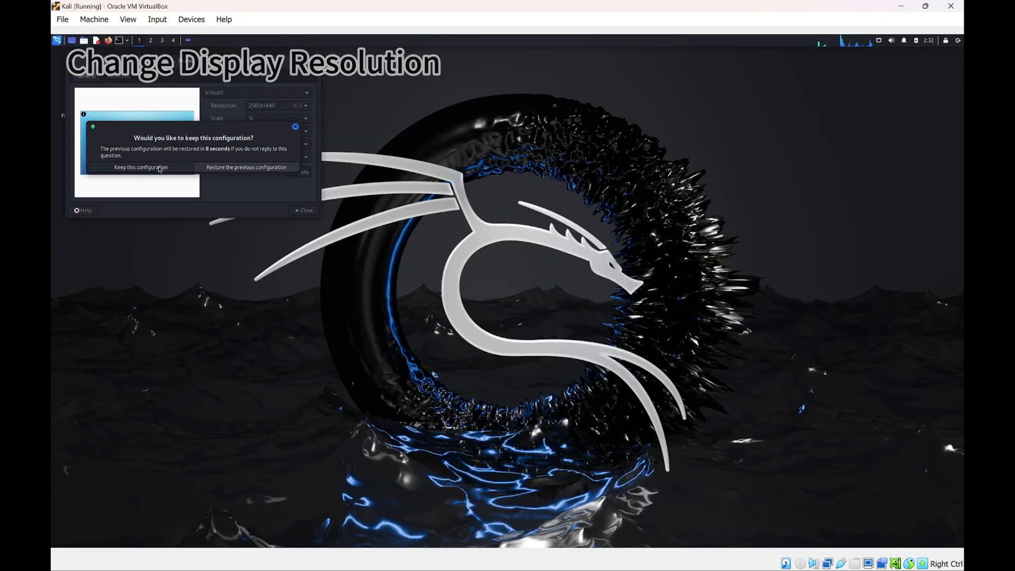
left_click(159, 169)
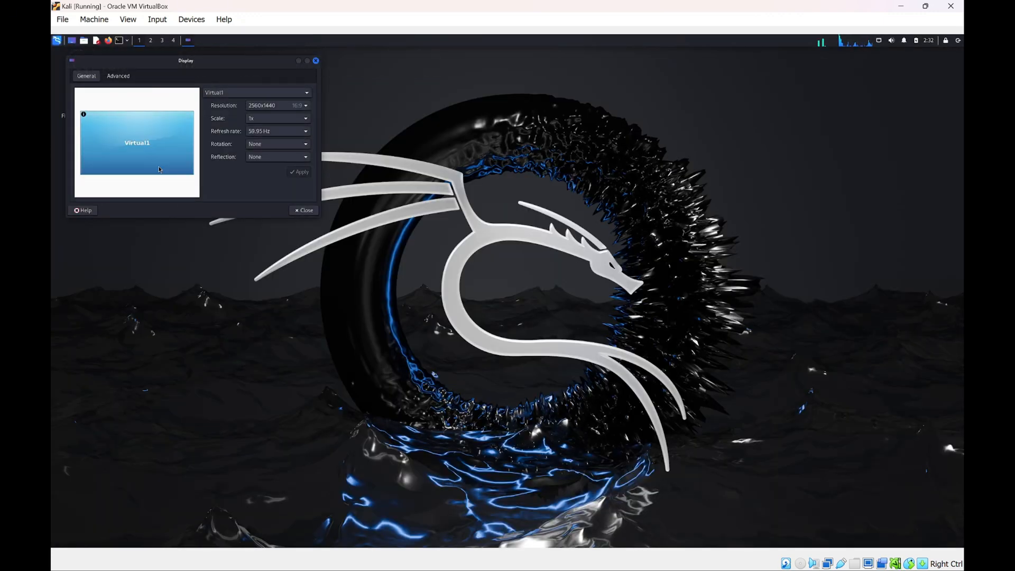
left_click(299, 211)
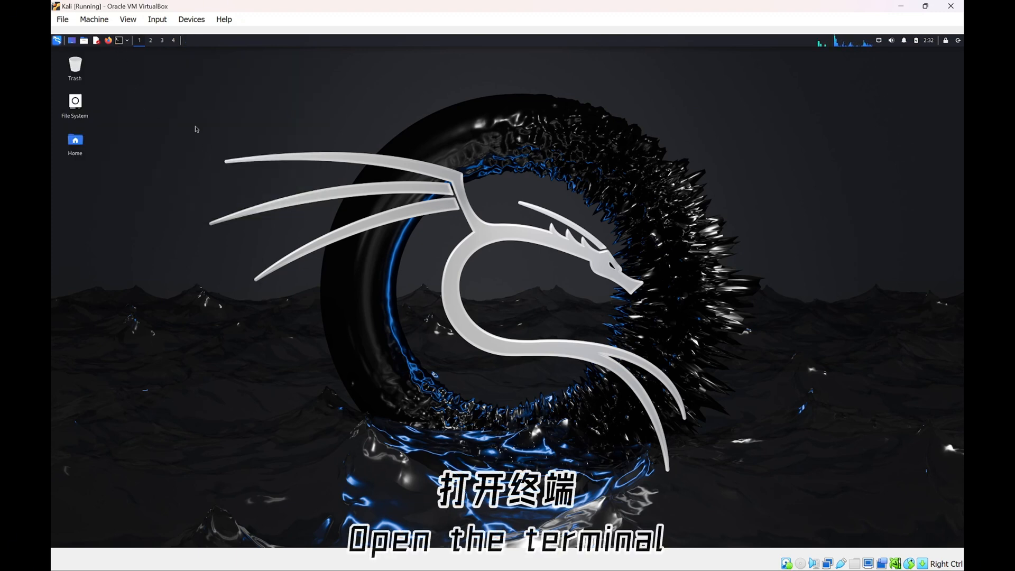
Open a terminal and enlarge it in the centre of the Kali desktop
left_click(118, 41)
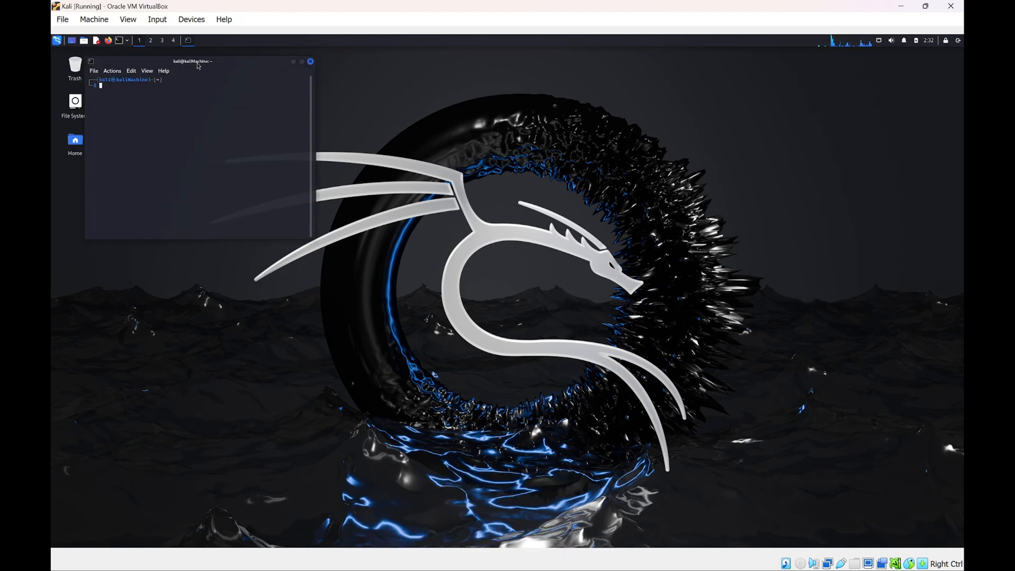
left_click_drag(198, 63, 493, 170)
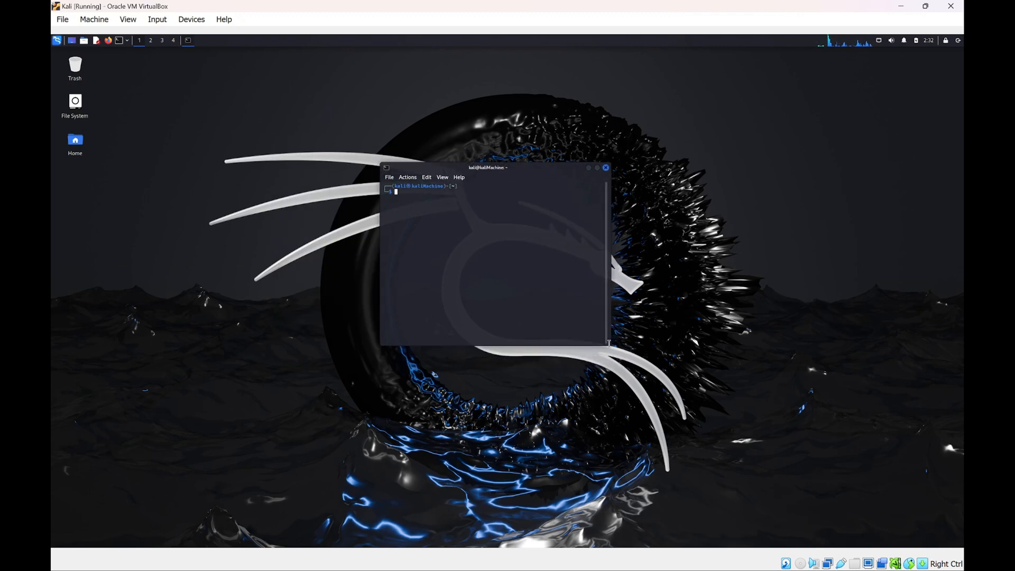
left_click_drag(684, 386, 733, 430)
left_click_drag(547, 168, 490, 155)
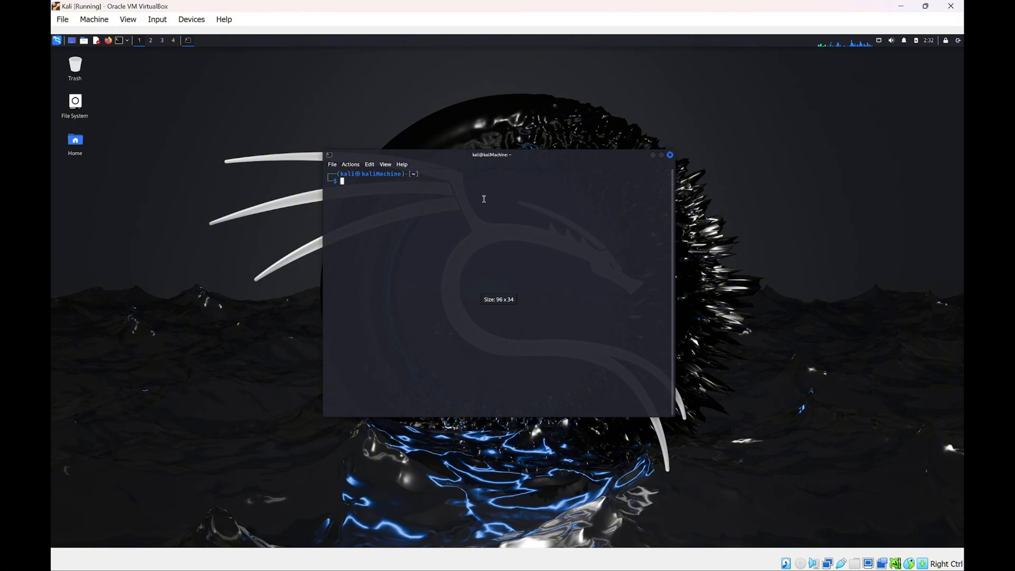
Run sudo apt update in the terminal, supplying the sudo password
type("sudo ap")
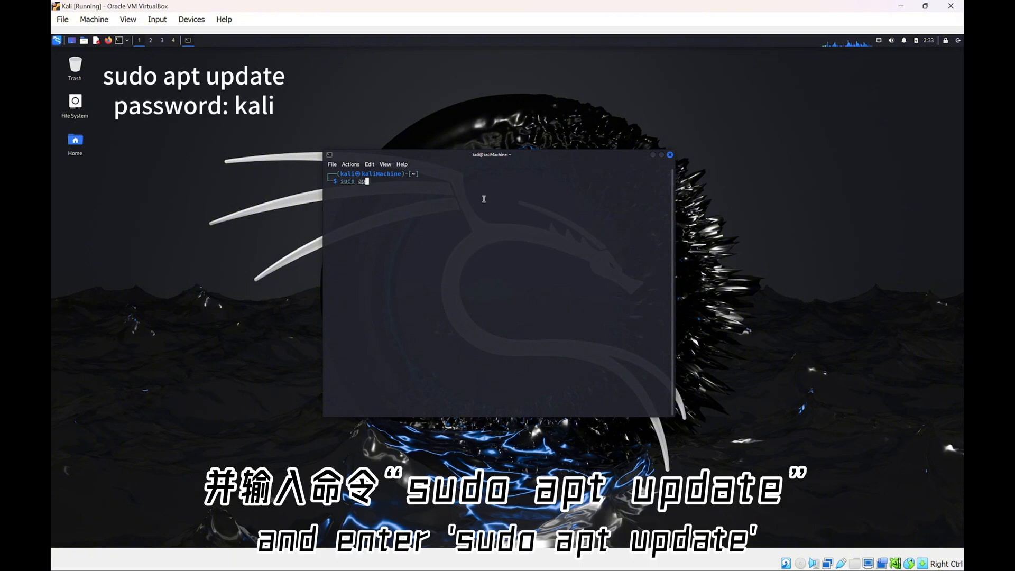
type("t update")
key("Return")
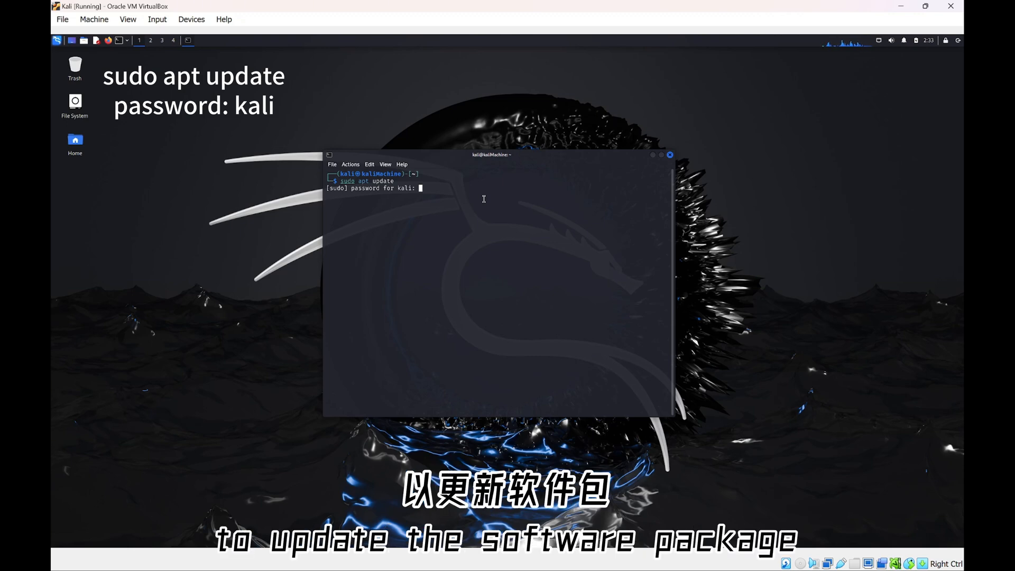
key("Return")
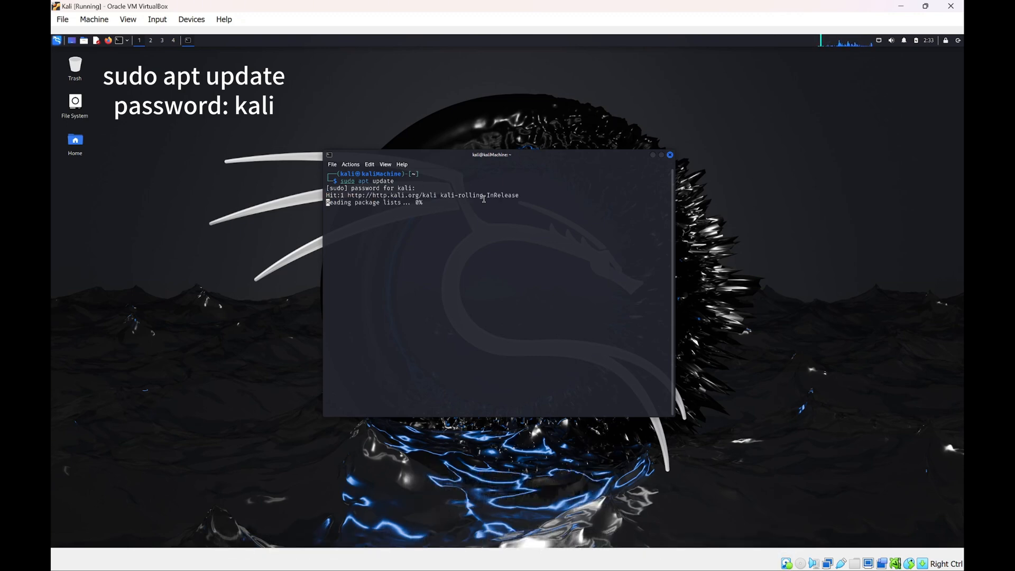
Run sudo apt upgrade from the recalled command and confirm with y
key("Up")
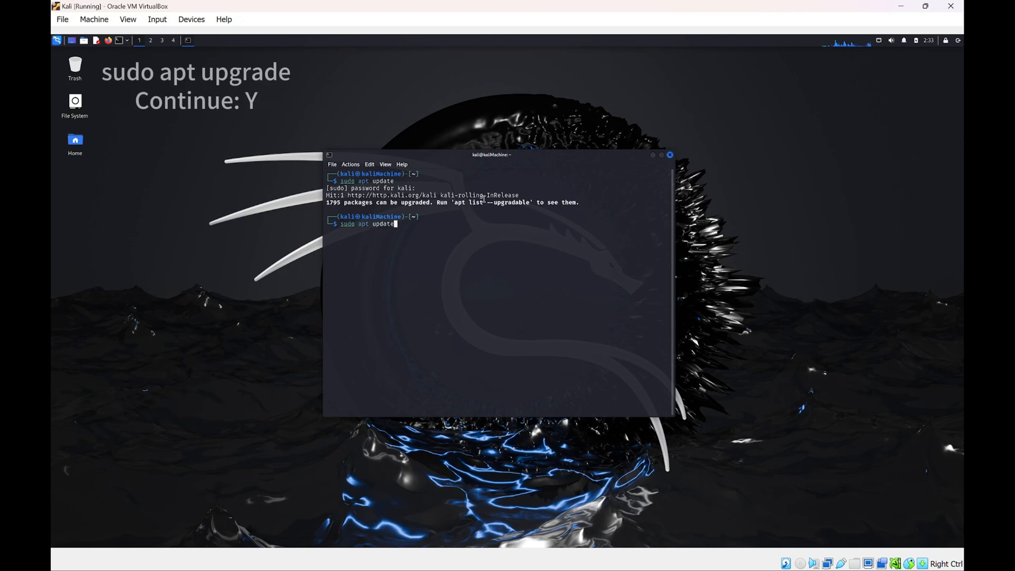
key("Left")
key("Left")
key("Left")
key("Left")
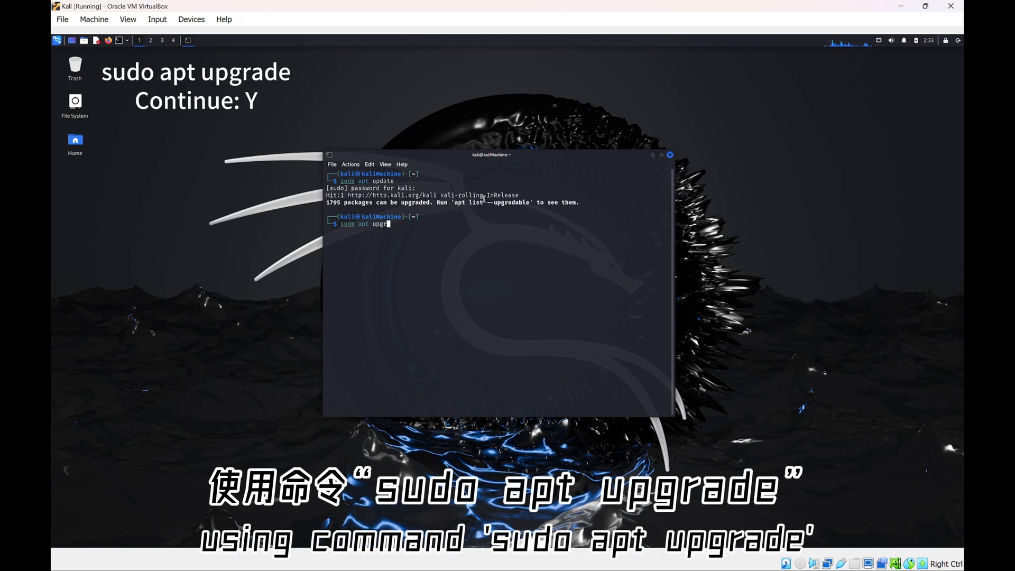
key("Return")
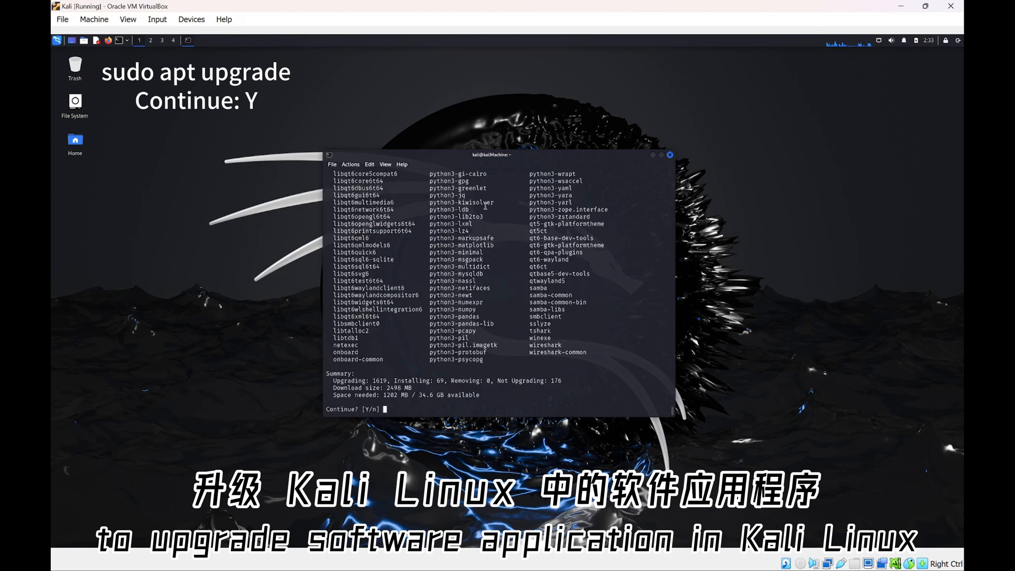
type("y")
key("Return")
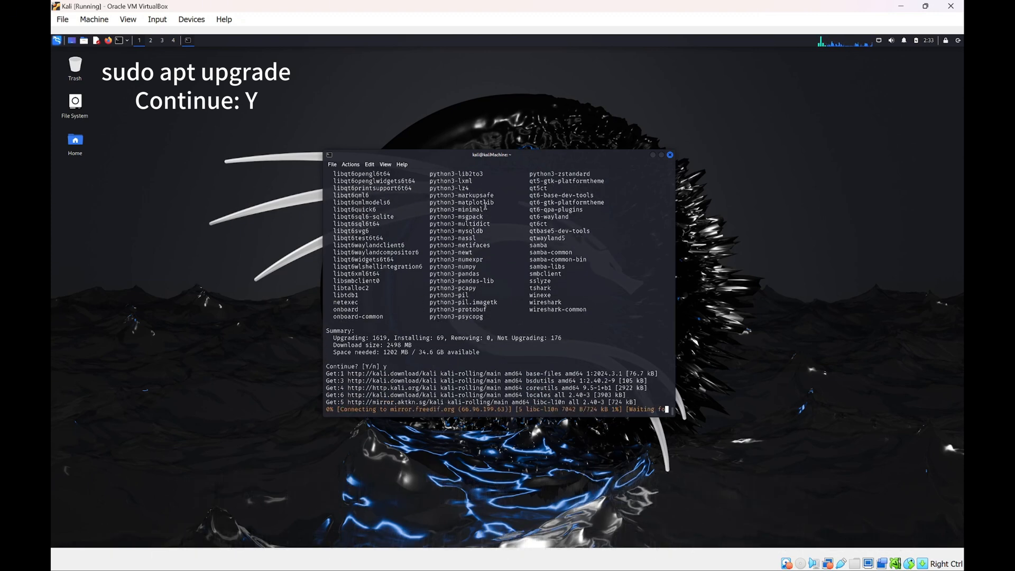